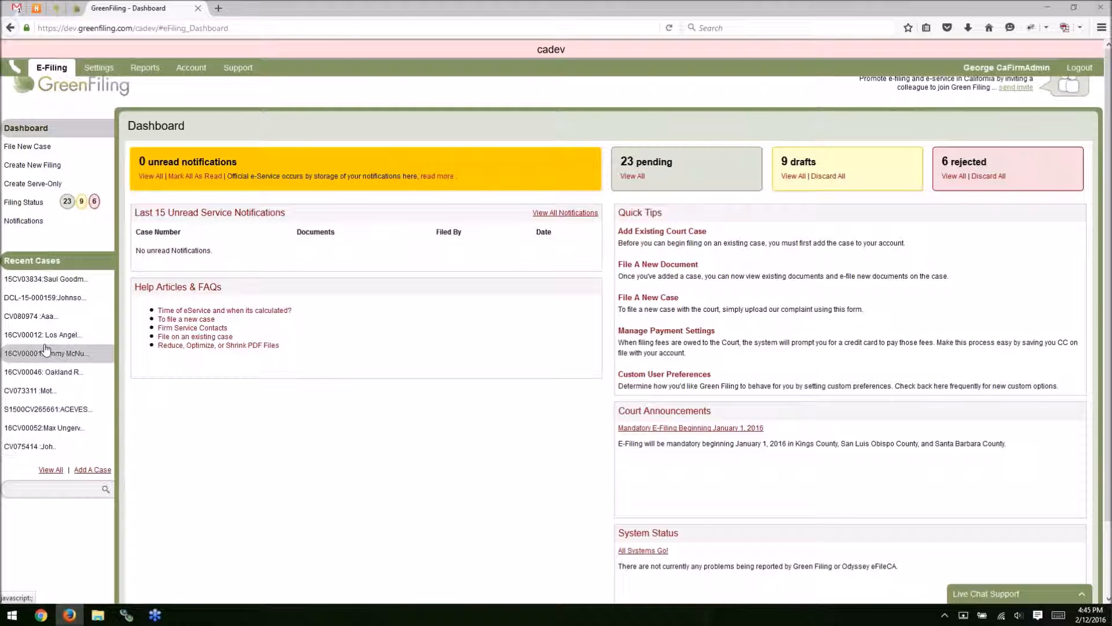
Add case 16CV00005 from the Santa Barbara - Anacapa court and review its party information
{"action": "left_click", "coordinate": [94, 470]}
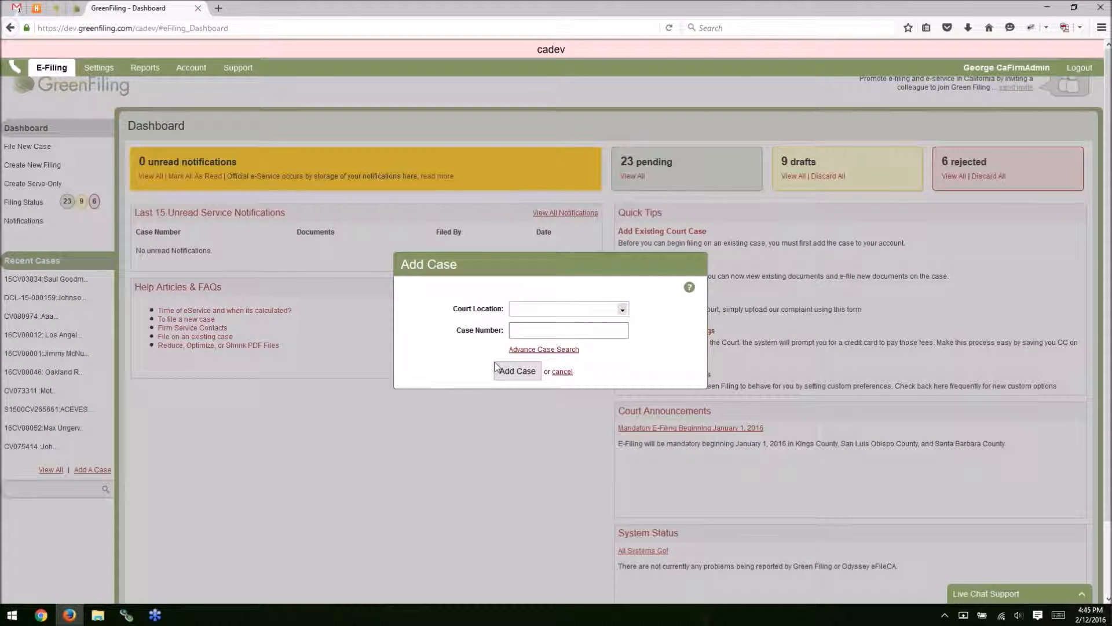
{"action": "left_click", "coordinate": [605, 305]}
{"action": "type", "text": "santa"}
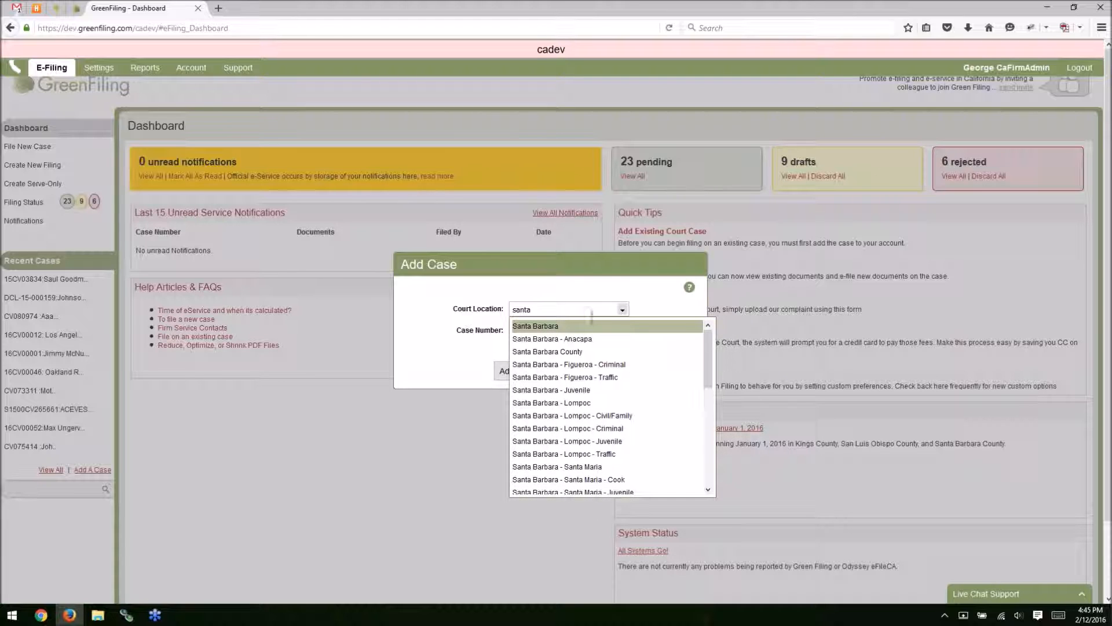
{"action": "left_click", "coordinate": [594, 339]}
{"action": "left_click", "coordinate": [572, 336]}
{"action": "type", "text": "16CV00005"}
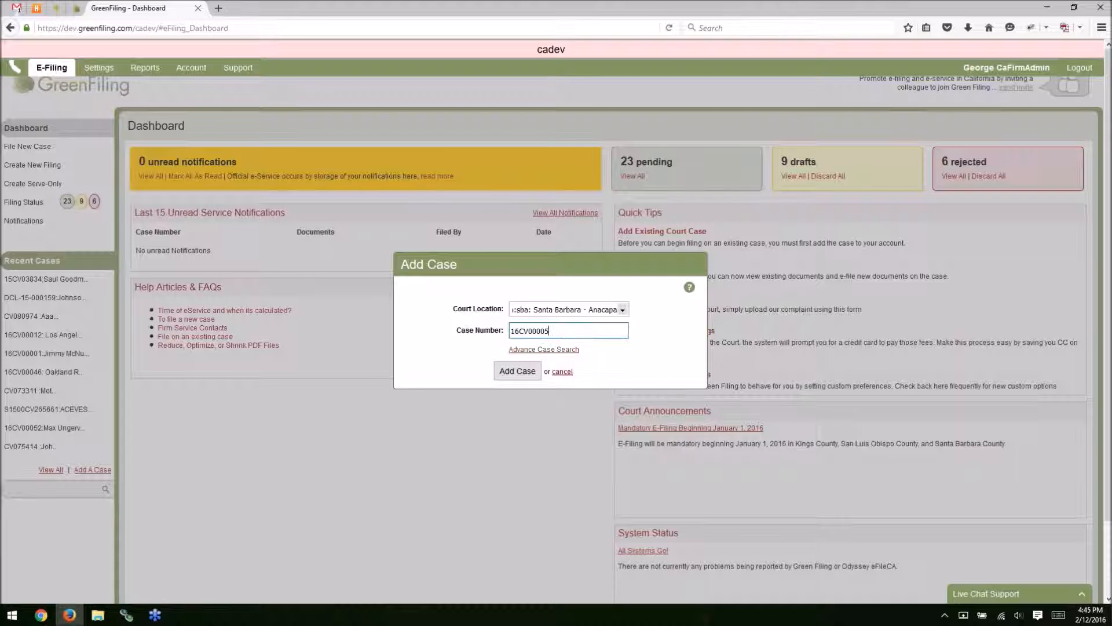
{"action": "left_click", "coordinate": [522, 371]}
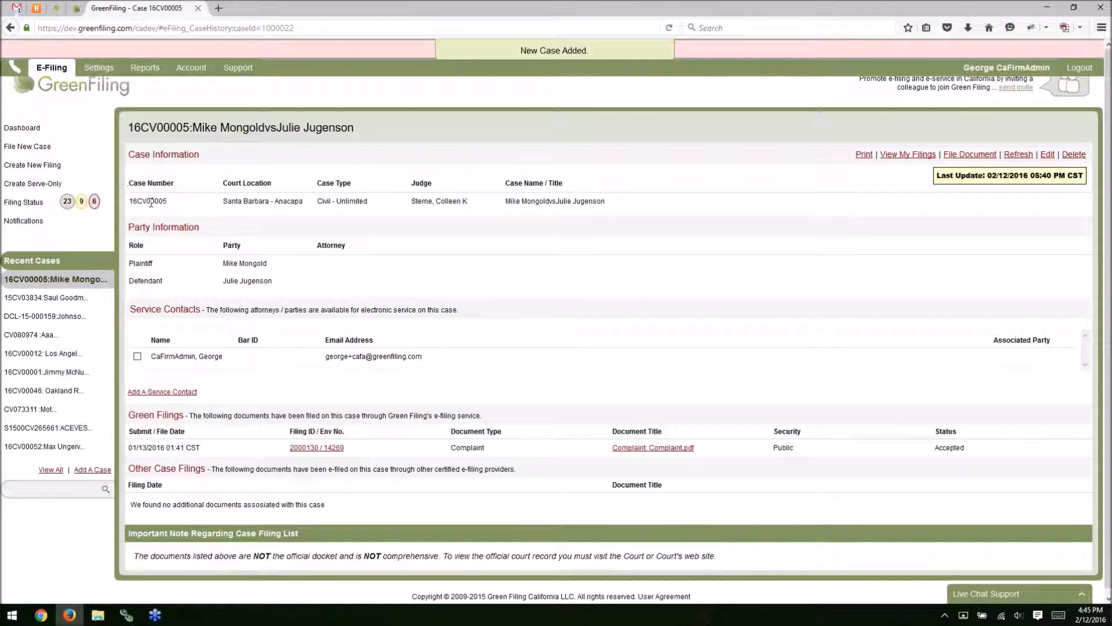
{"action": "left_click_drag", "start_coordinate": [132, 245], "coordinate": [237, 277]}
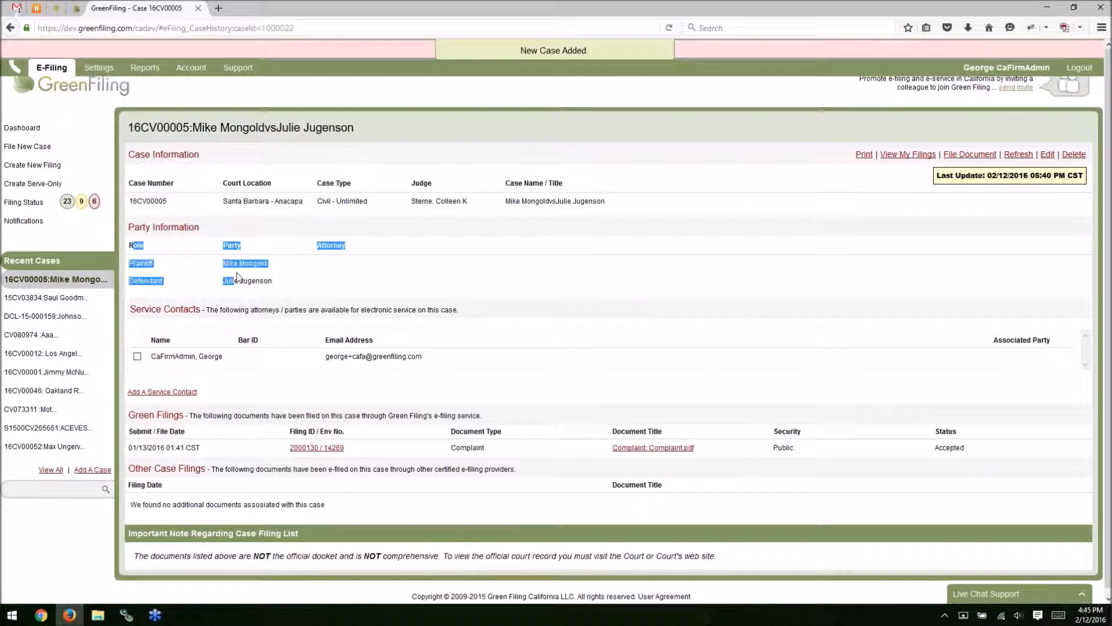
{"action": "left_click", "coordinate": [347, 286]}
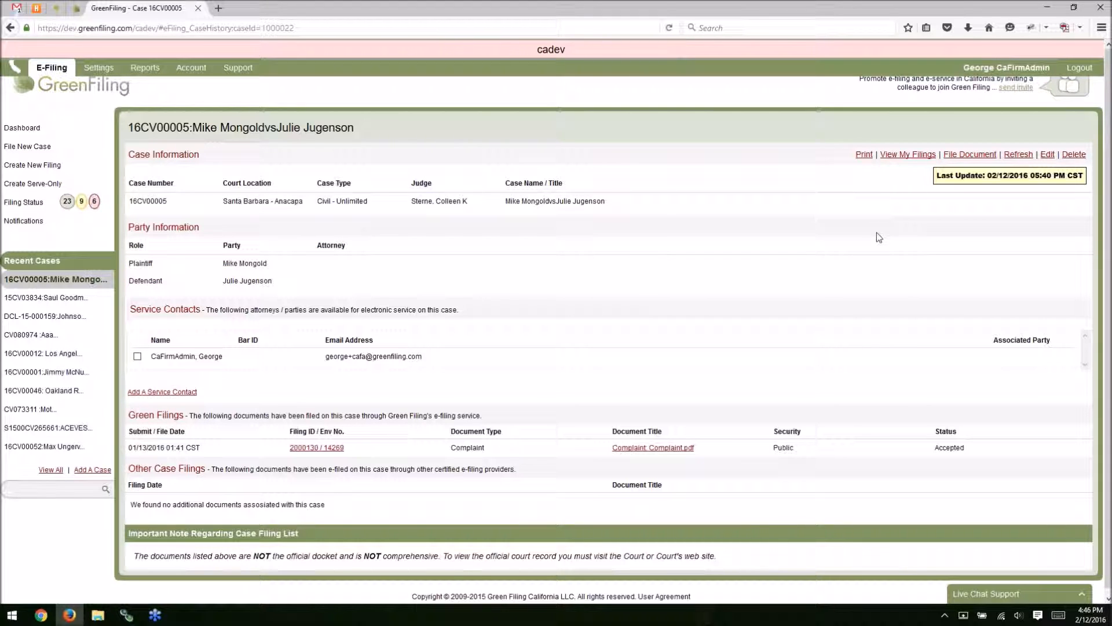
Create a new filing and select case 16CV00005 as the case to file on
{"action": "left_click", "coordinate": [965, 155]}
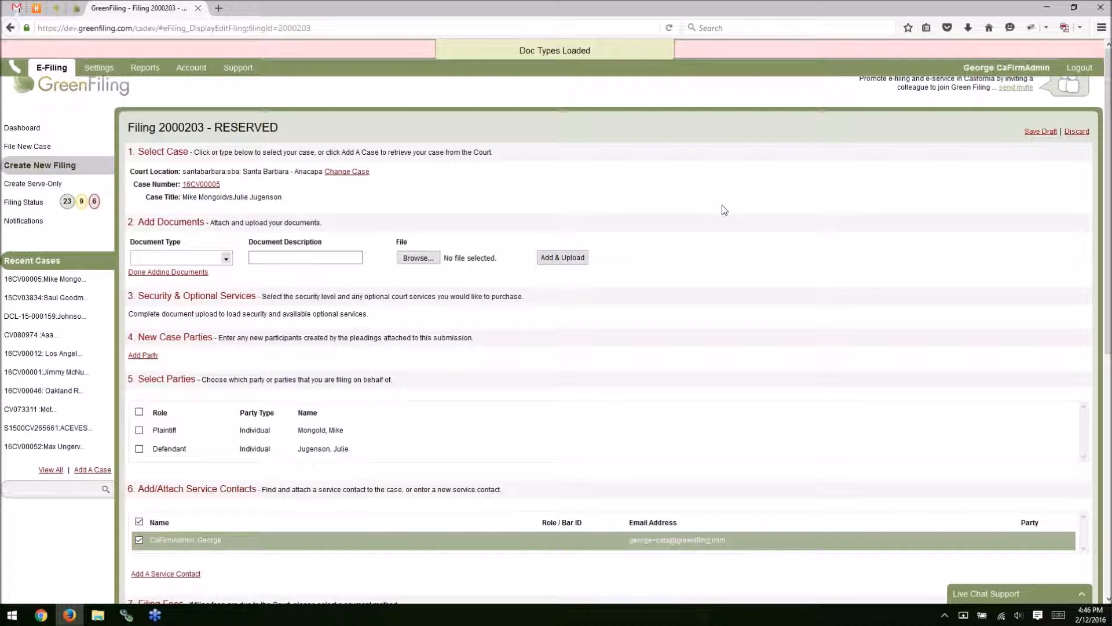
{"action": "left_click_drag", "start_coordinate": [137, 158], "coordinate": [318, 198]}
{"action": "left_click", "coordinate": [317, 198]}
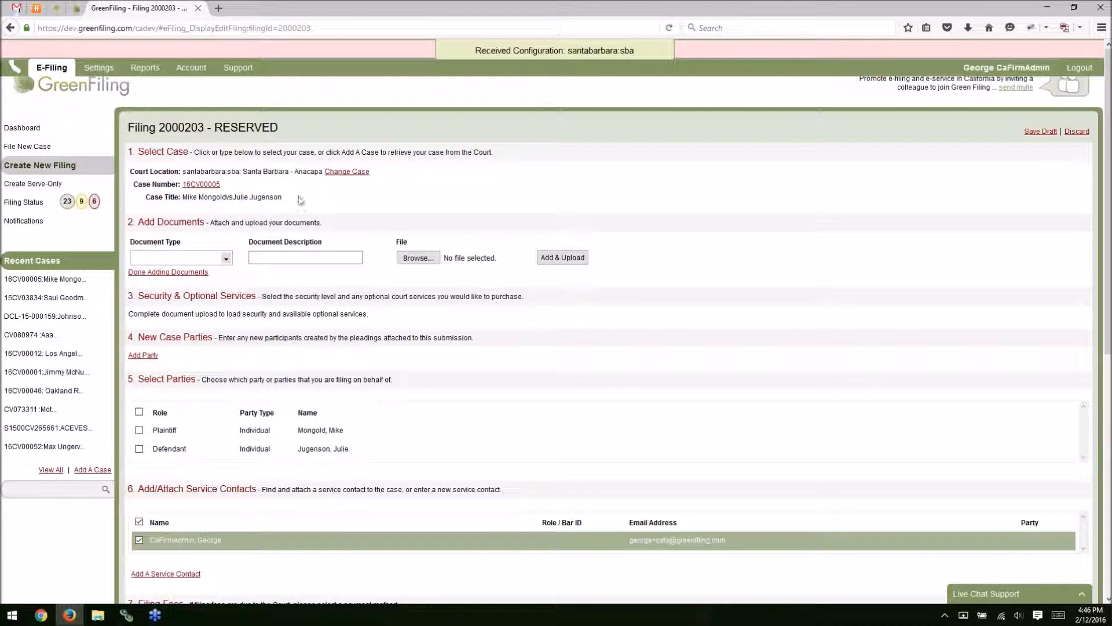
{"action": "left_click", "coordinate": [45, 169]}
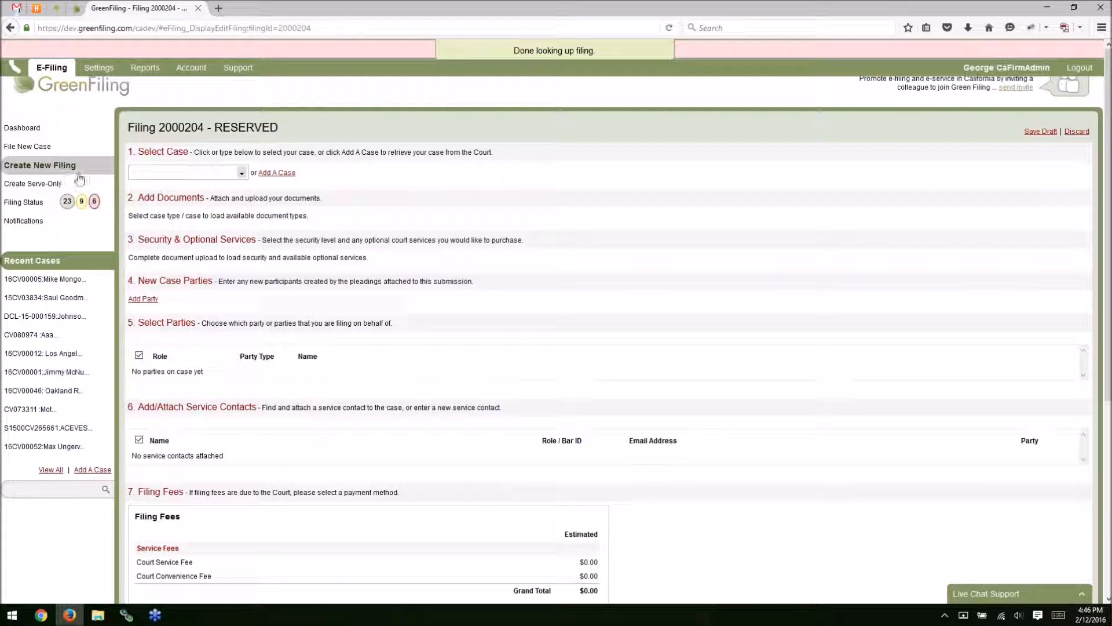
{"action": "left_click", "coordinate": [232, 170]}
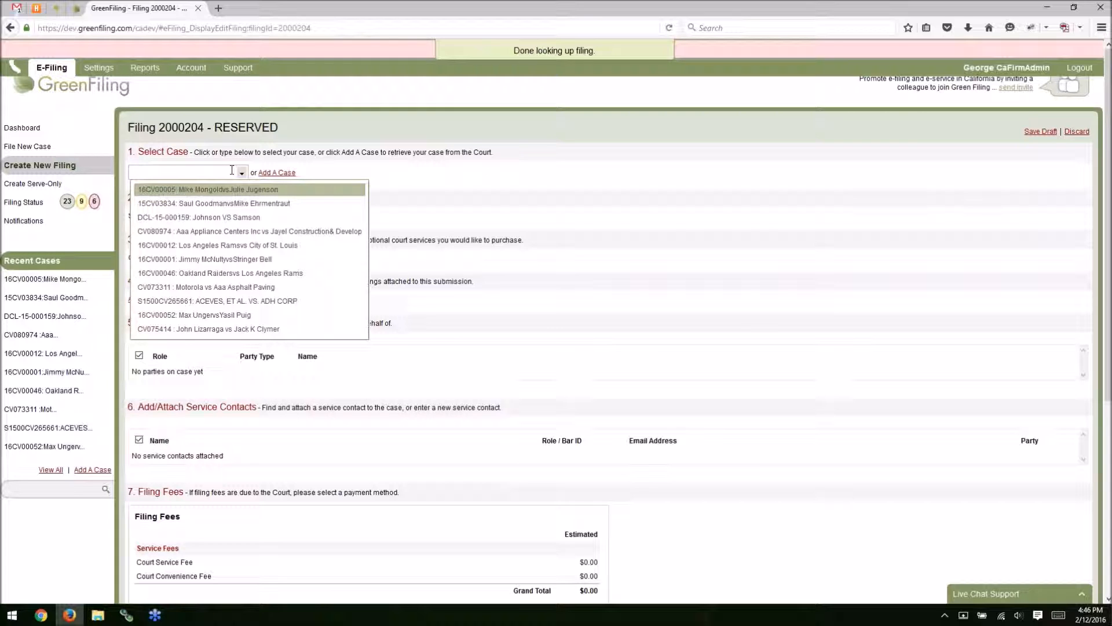
{"action": "left_click", "coordinate": [210, 193]}
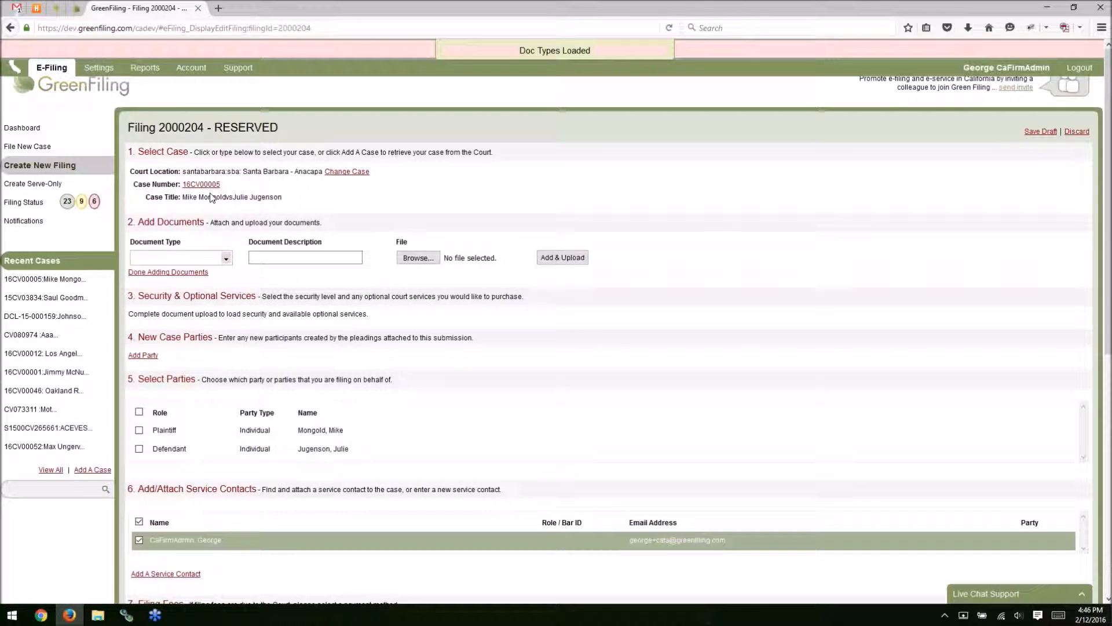
{"action": "scroll", "coordinate": [429, 179], "scroll_direction": "down", "scroll_amount": 2}
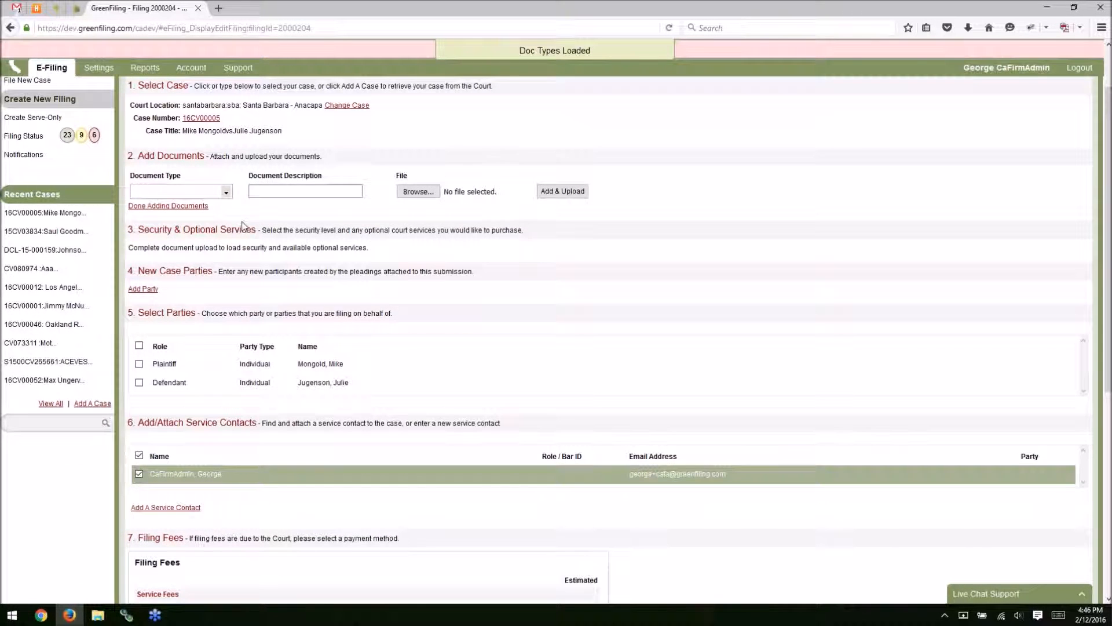
Set the document type to Motion (No Fee) and change its description to Motion to Continue
{"action": "left_click", "coordinate": [226, 192]}
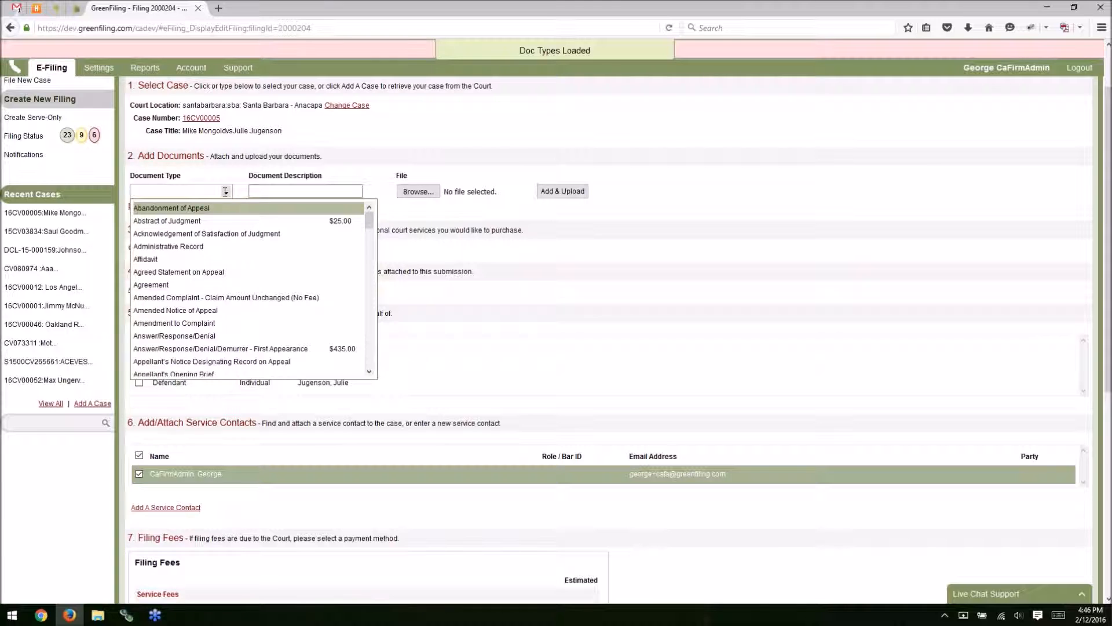
{"action": "type", "text": "Motion"}
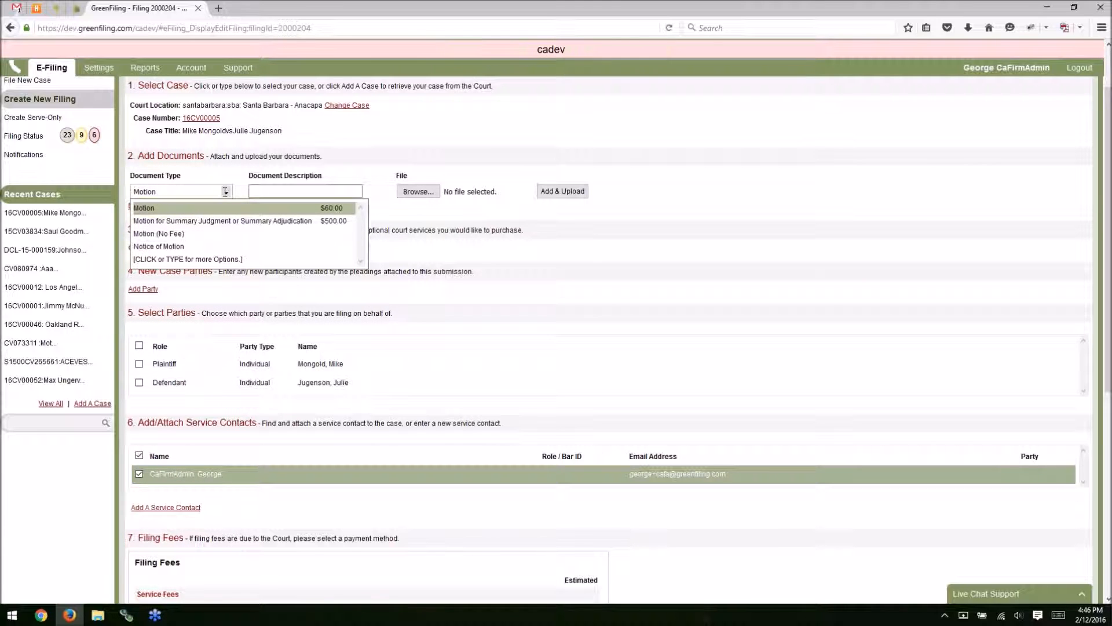
{"action": "left_click", "coordinate": [197, 235]}
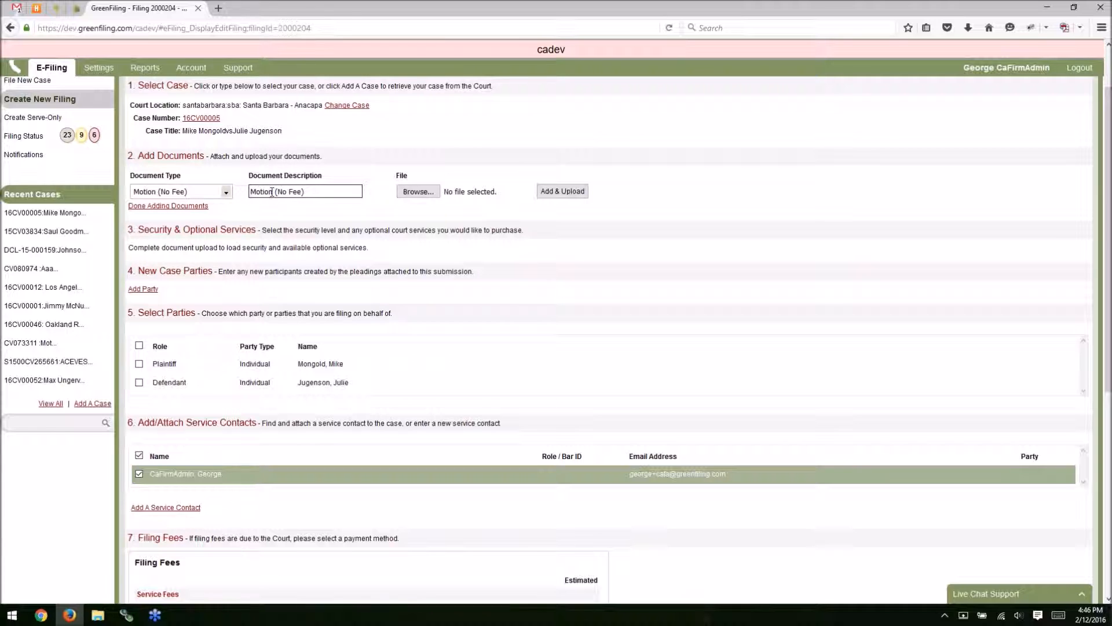
{"action": "left_click_drag", "start_coordinate": [276, 191], "coordinate": [322, 191]}
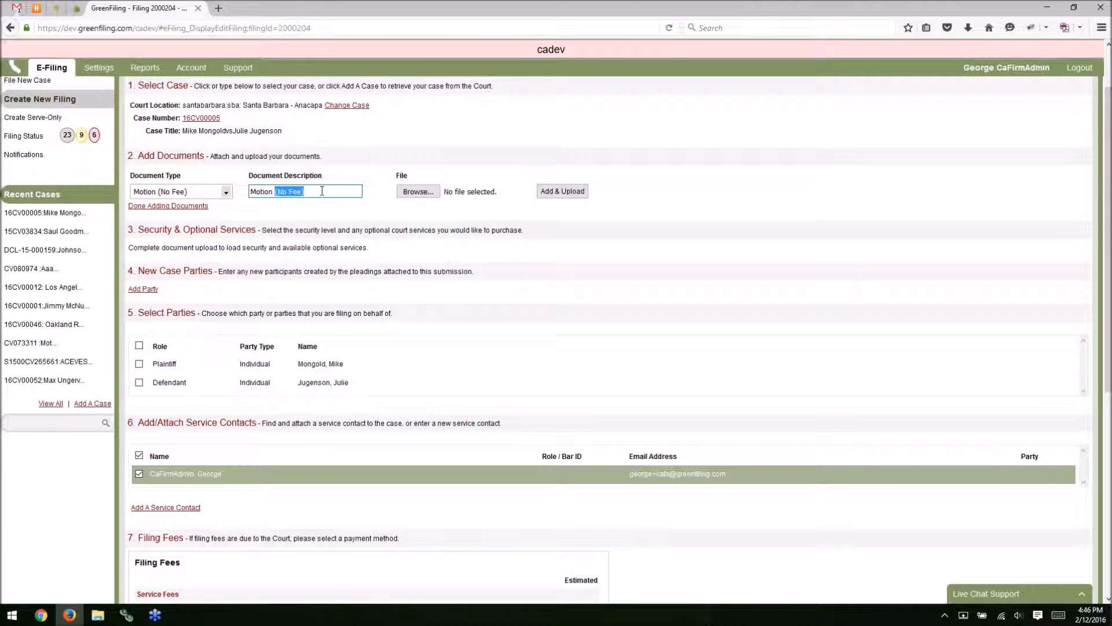
{"action": "type", "text": "to Continu"}
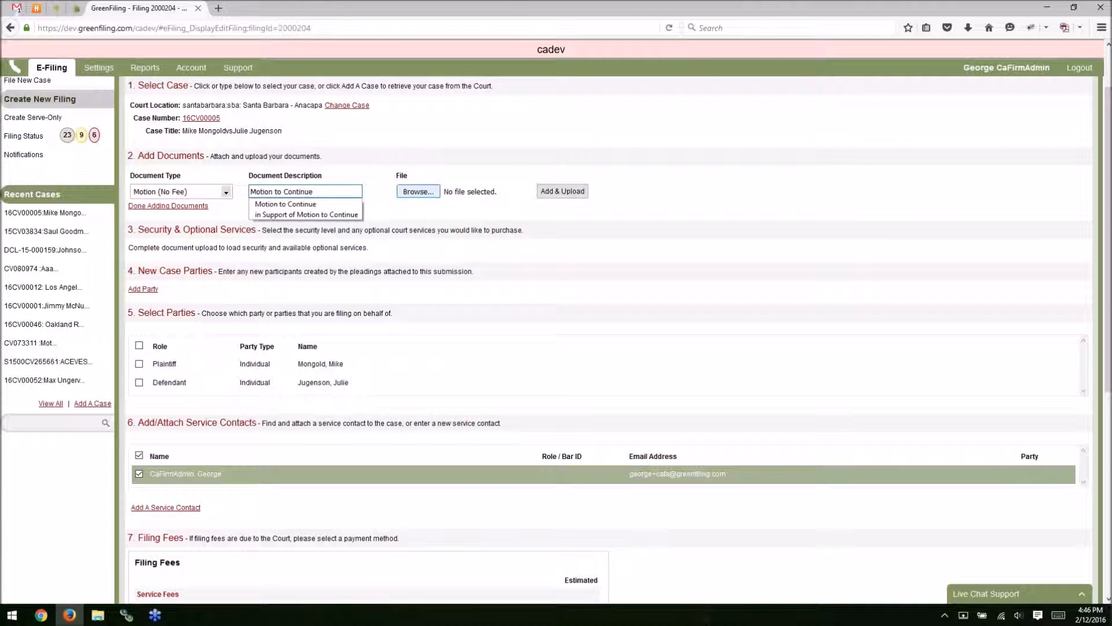
Attach Motion.pdf from the Test Filings folder and upload it to the filing
{"action": "left_click", "coordinate": [419, 191]}
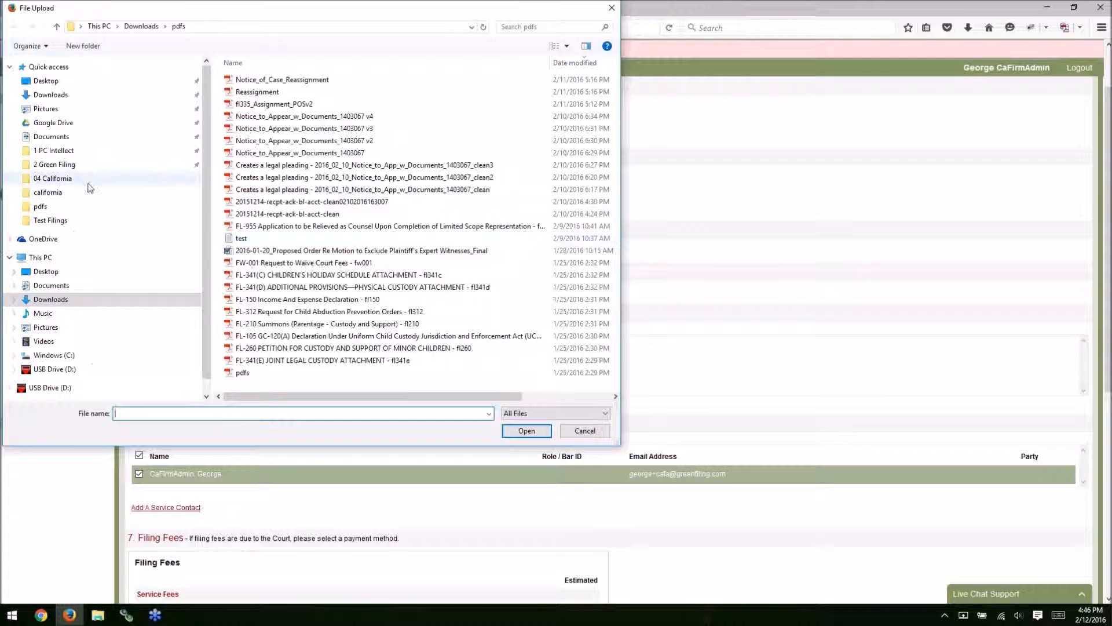
{"action": "left_click", "coordinate": [57, 223]}
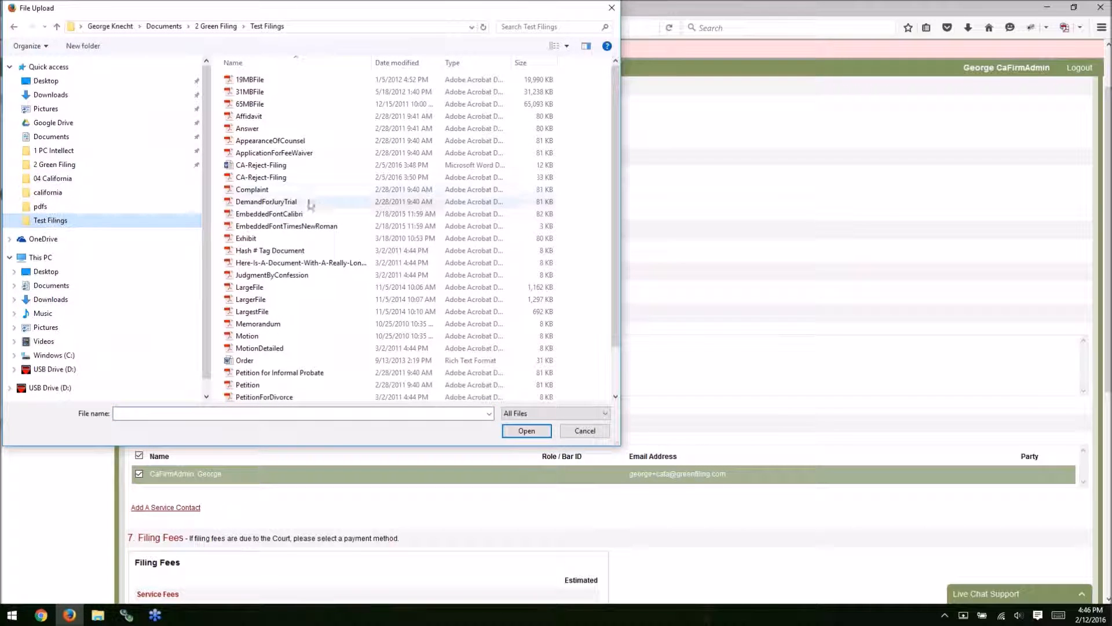
{"action": "left_click", "coordinate": [272, 250]}
{"action": "left_click", "coordinate": [277, 338]}
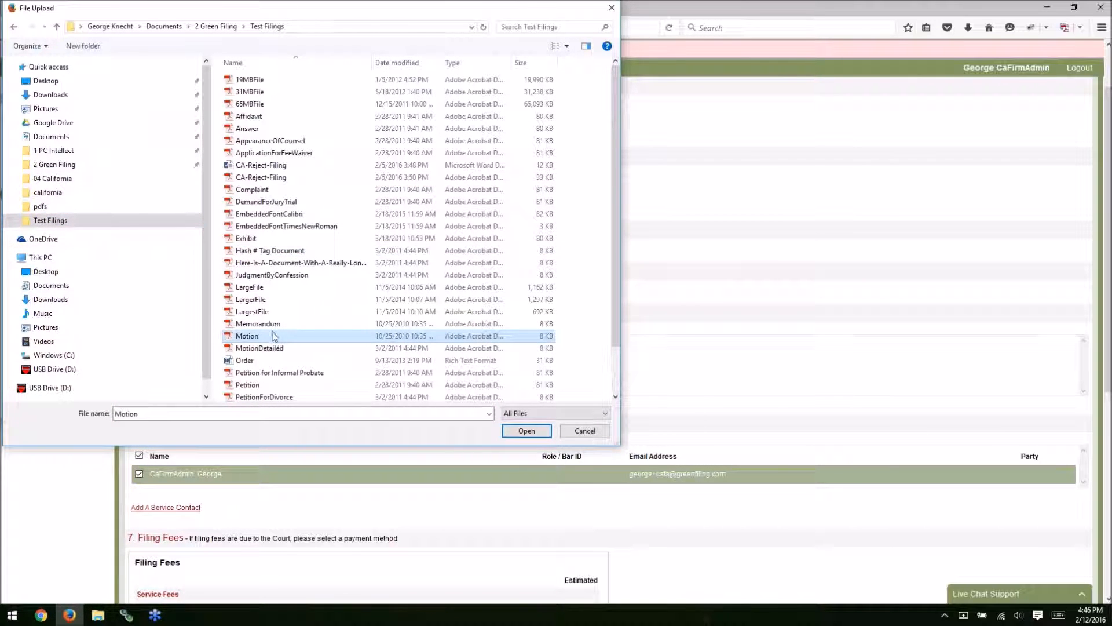
{"action": "left_click", "coordinate": [525, 431]}
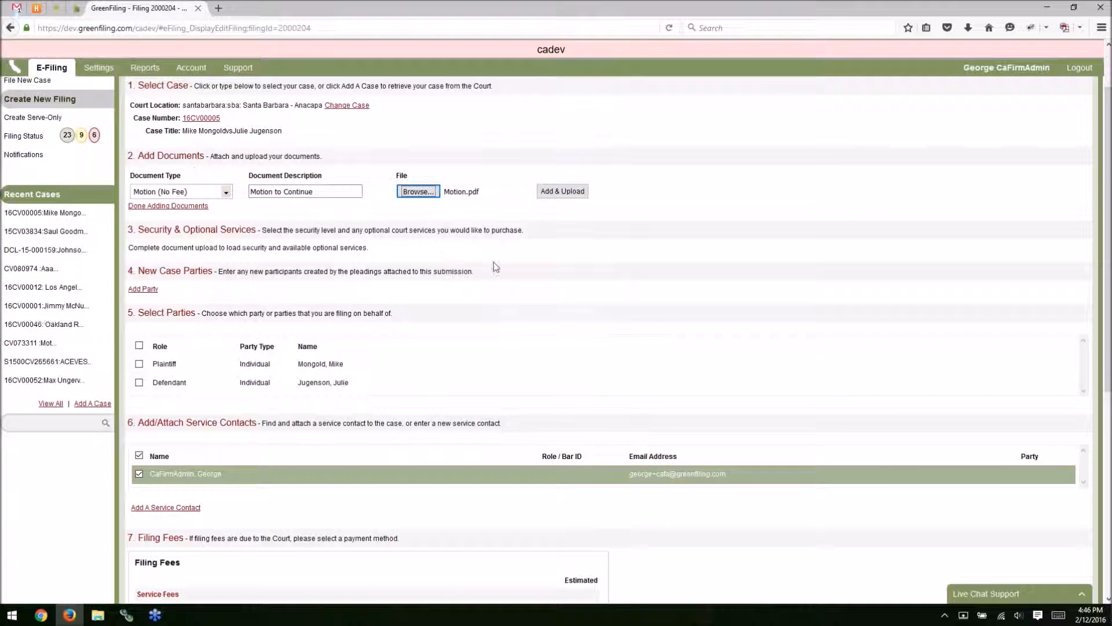
{"action": "left_click", "coordinate": [559, 192]}
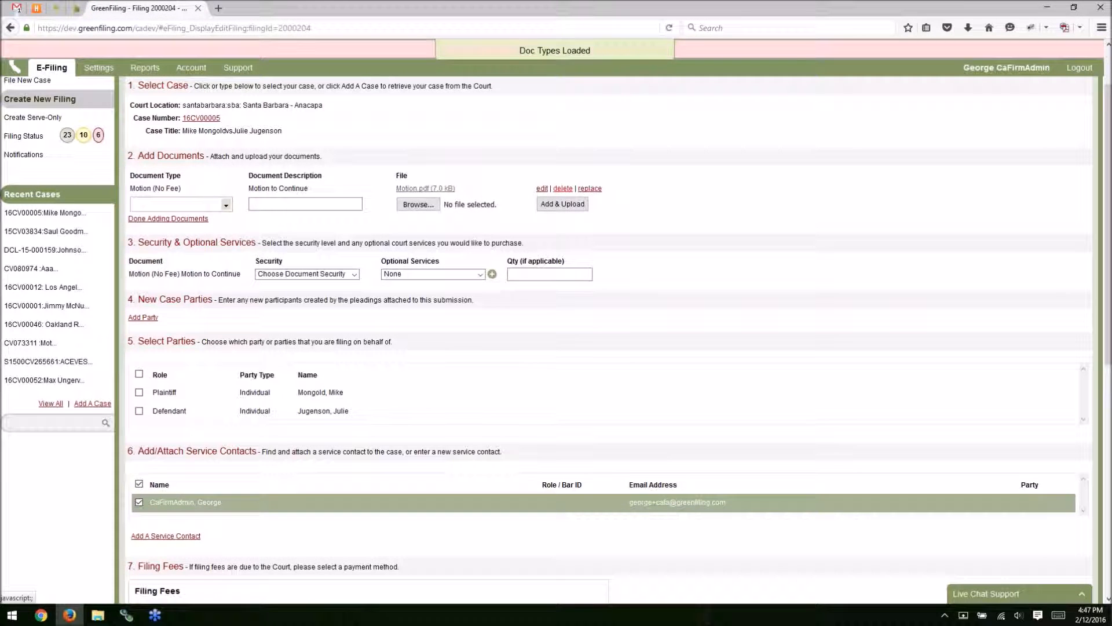
Add a Proposed Order document described as Proposed Order to Continue
{"action": "left_click_drag", "start_coordinate": [180, 189], "coordinate": [241, 189]}
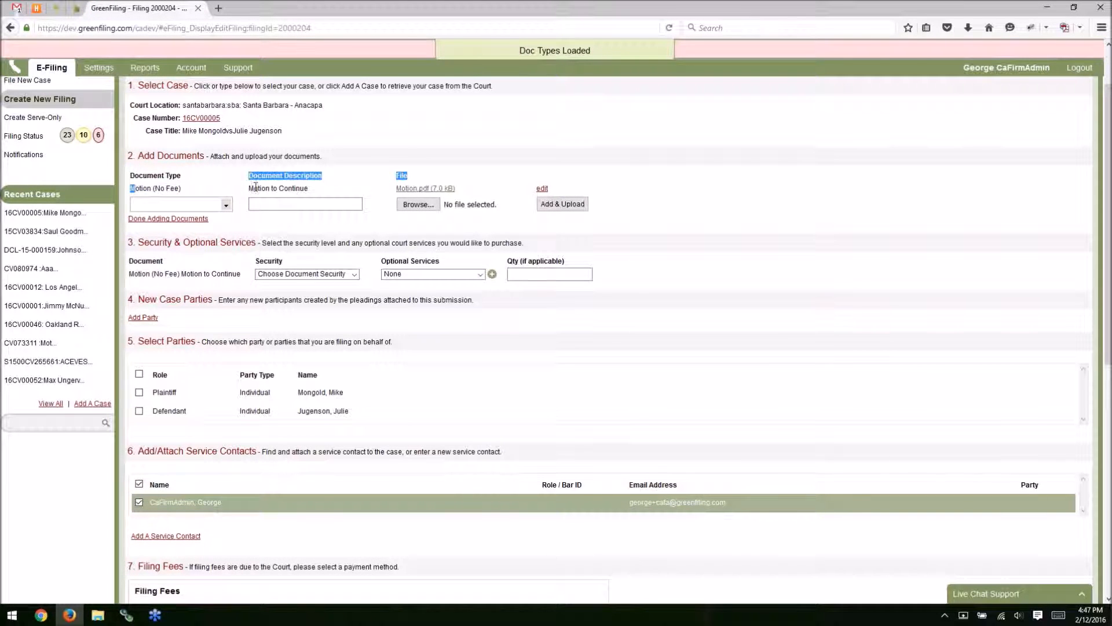
{"action": "left_click", "coordinate": [479, 169]}
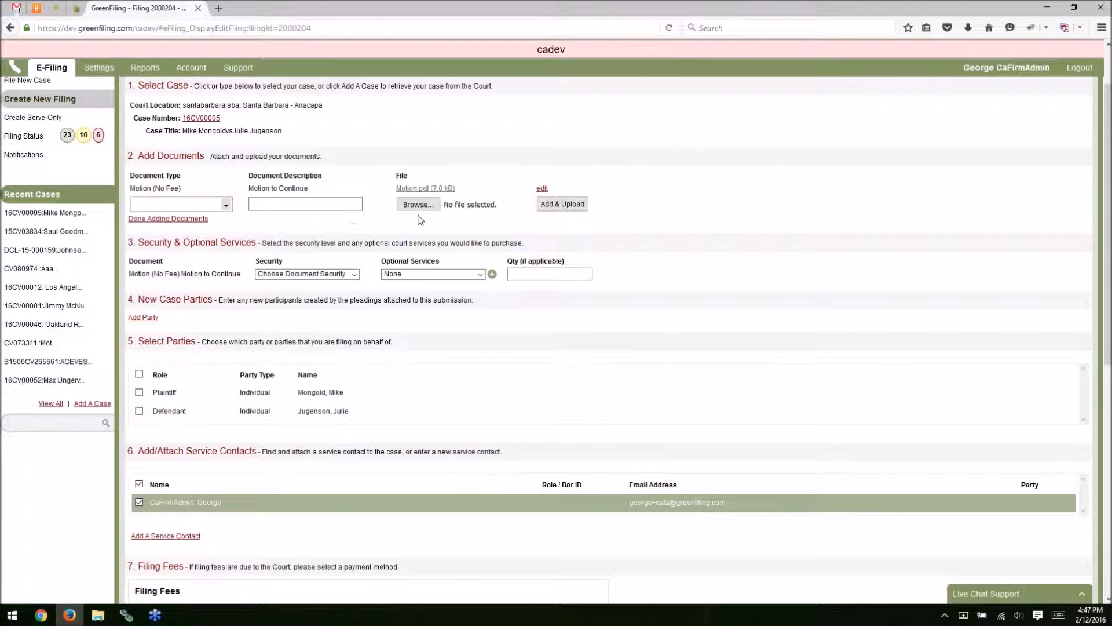
{"action": "left_click", "coordinate": [215, 205]}
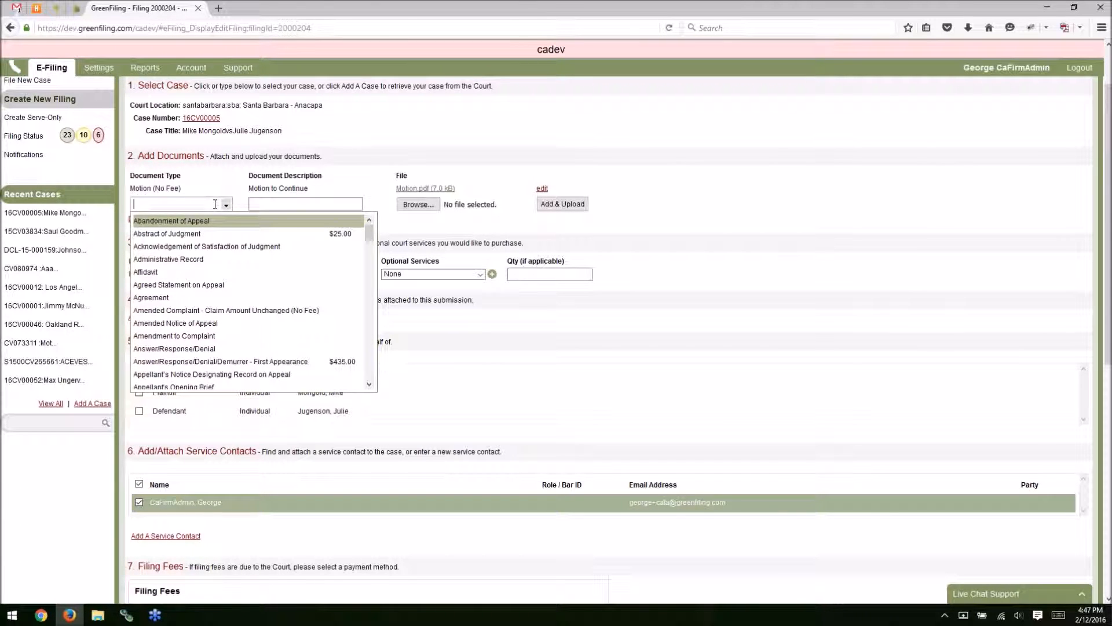
{"action": "type", "text": "Pro"}
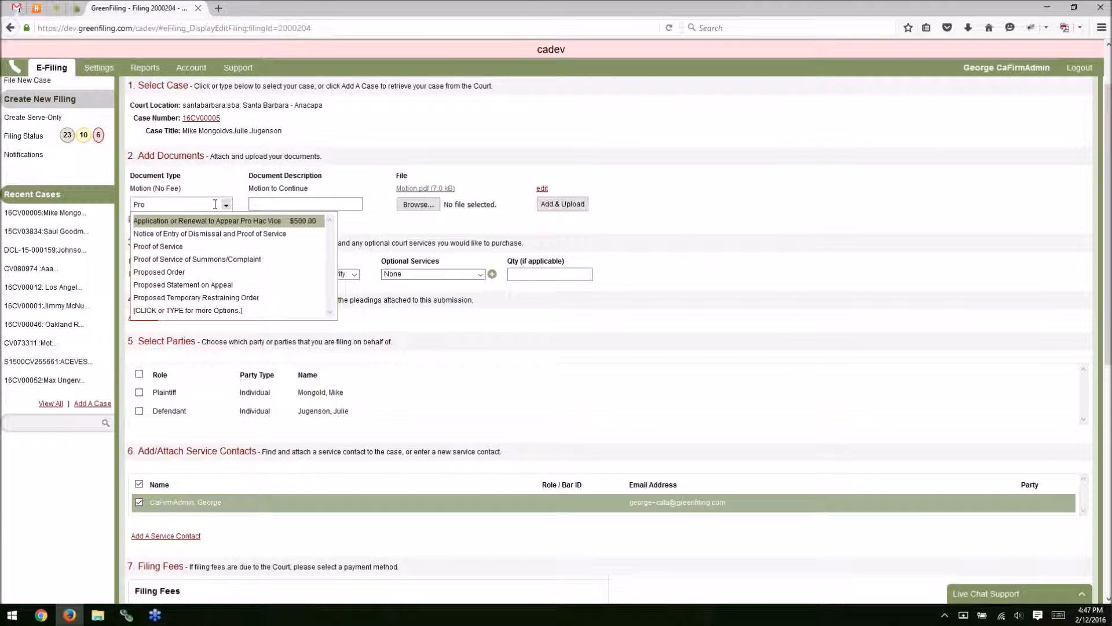
{"action": "left_click", "coordinate": [192, 272]}
{"action": "left_click", "coordinate": [318, 203]}
{"action": "type", "text": "to Continue"}
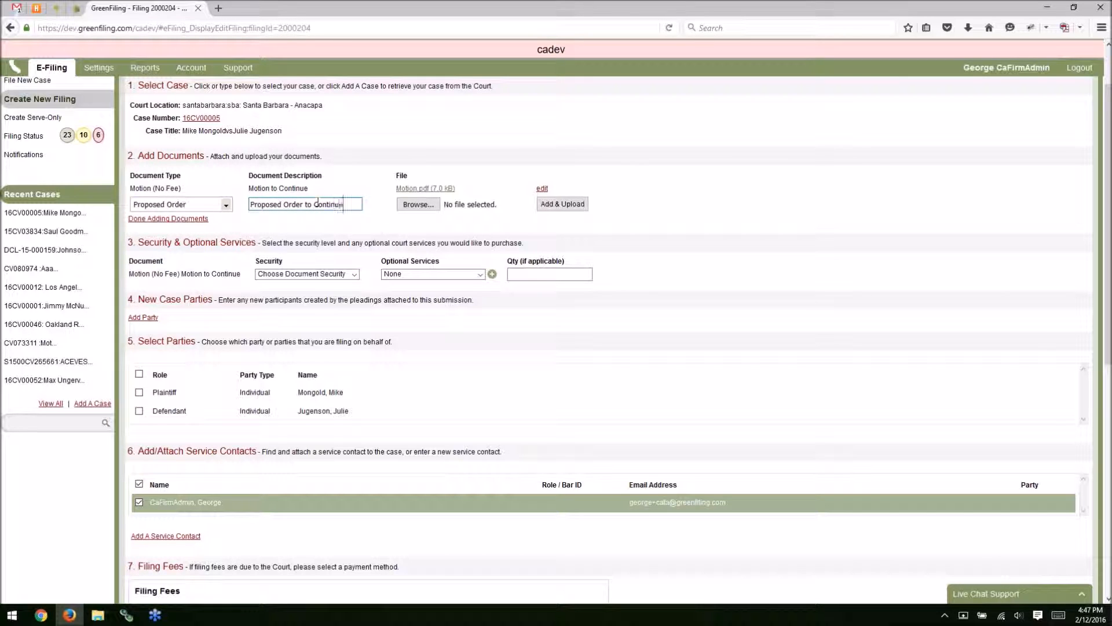
Attach and upload ProposedOrder.pdf, then finish adding documents
{"action": "left_click", "coordinate": [418, 205]}
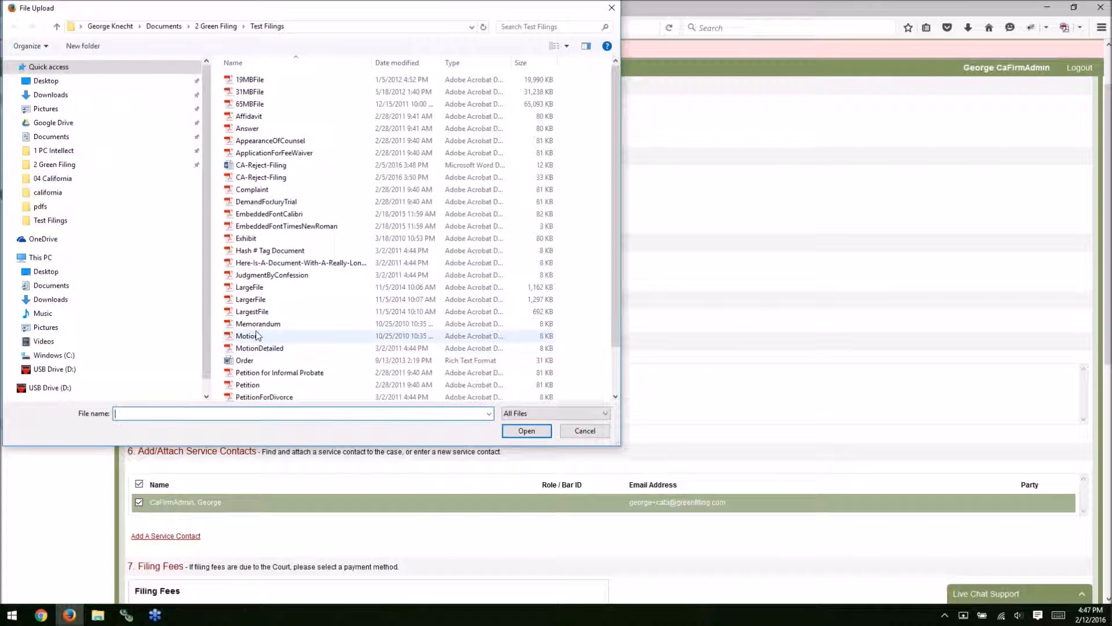
{"action": "scroll", "coordinate": [260, 342], "scroll_direction": "down", "scroll_amount": 2}
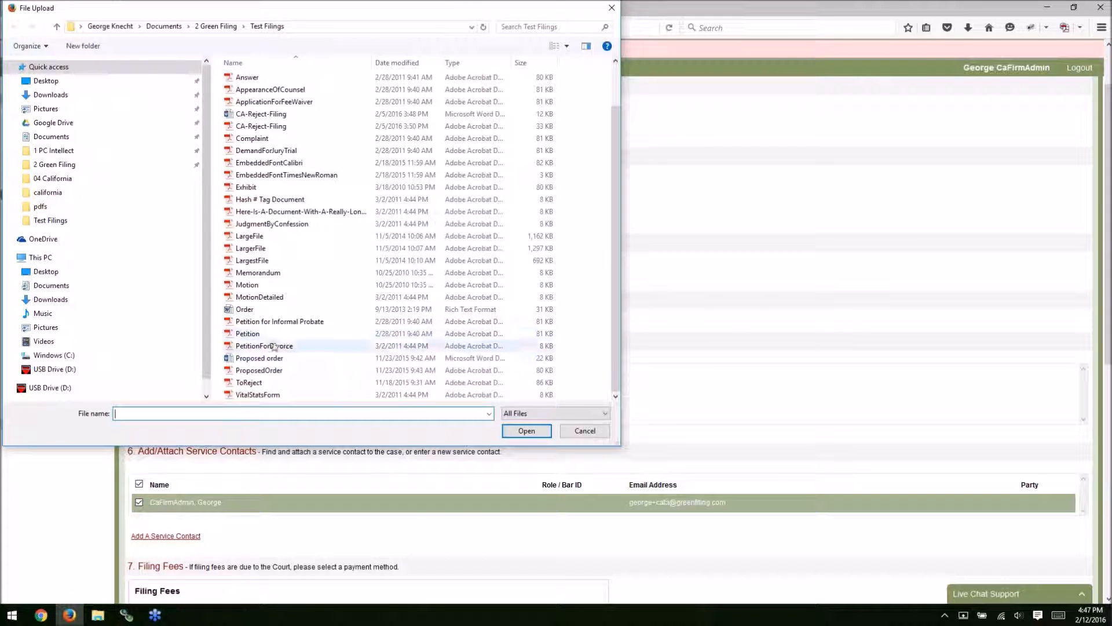
{"action": "double_click", "coordinate": [266, 371]}
{"action": "left_click", "coordinate": [561, 219]}
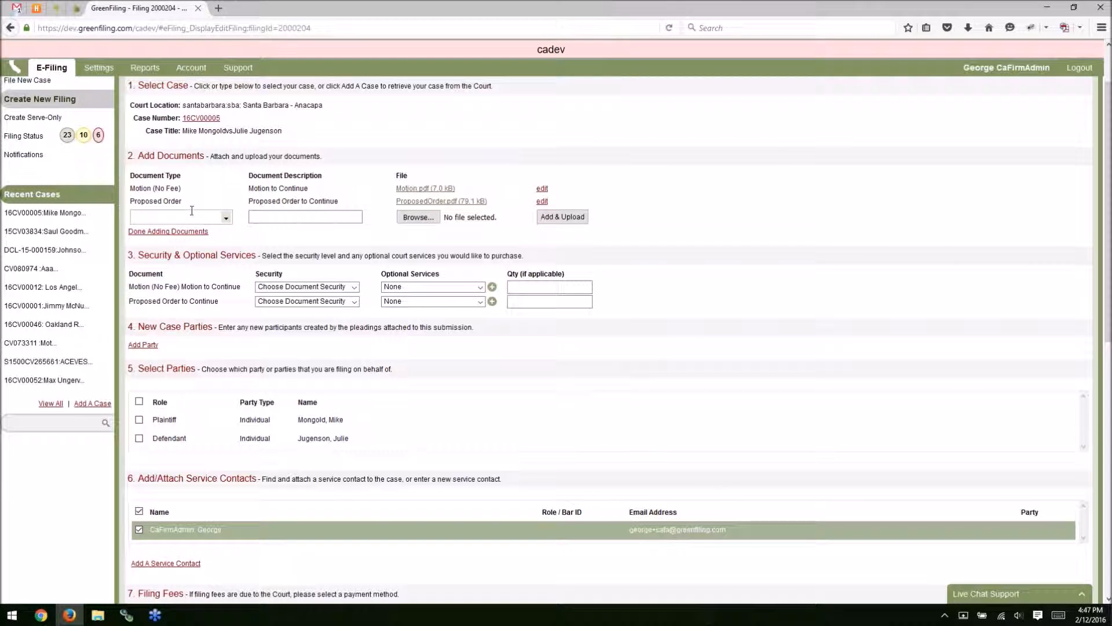
{"action": "left_click", "coordinate": [168, 231]}
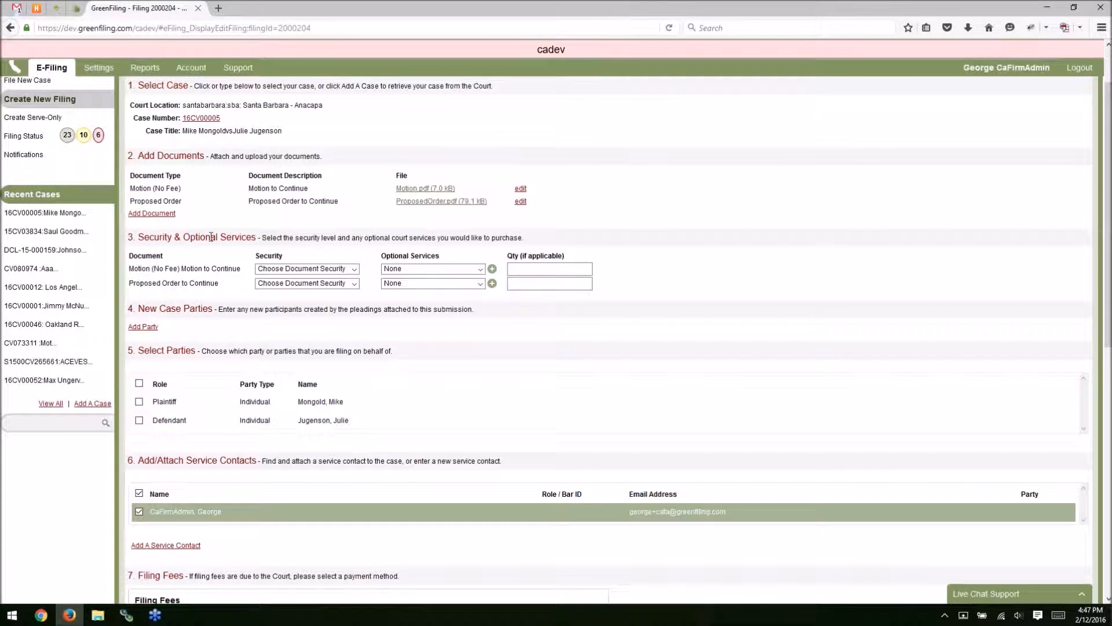
Set the security of both the motion and the proposed order to Public
{"action": "scroll", "coordinate": [211, 236], "scroll_direction": "down", "scroll_amount": 2}
{"action": "left_click", "coordinate": [302, 204]}
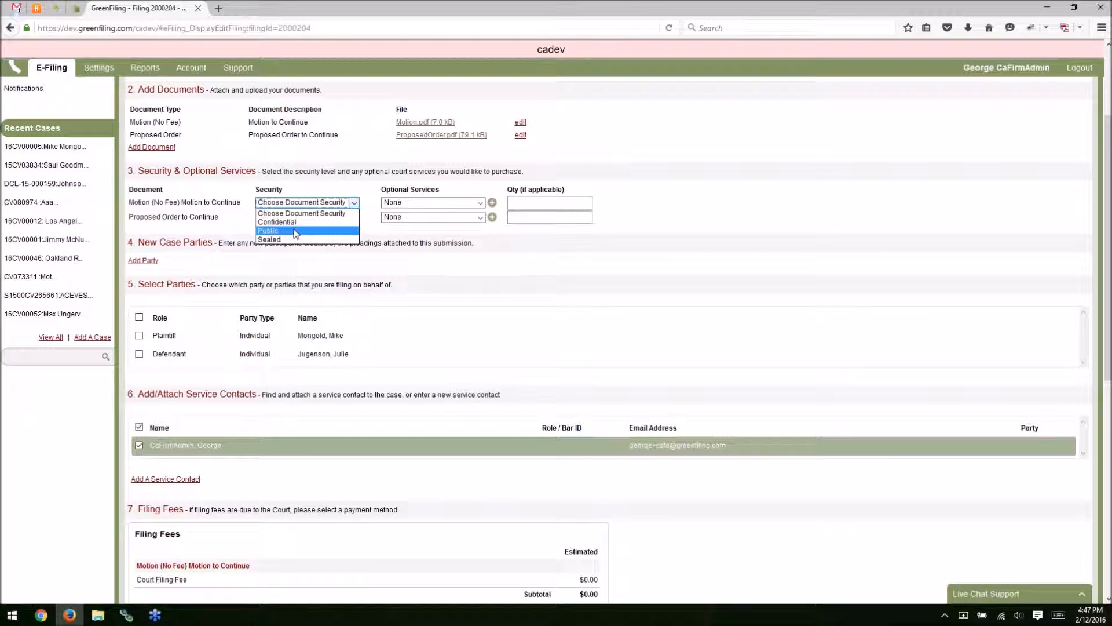
{"action": "left_click", "coordinate": [296, 231]}
{"action": "left_click", "coordinate": [289, 217]}
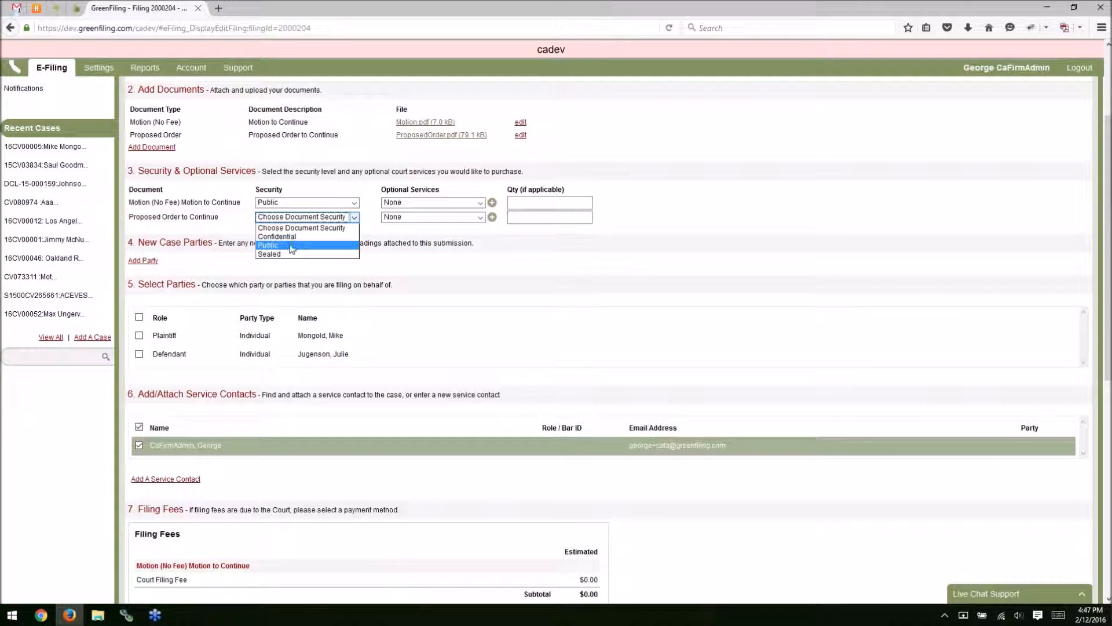
{"action": "left_click", "coordinate": [292, 246]}
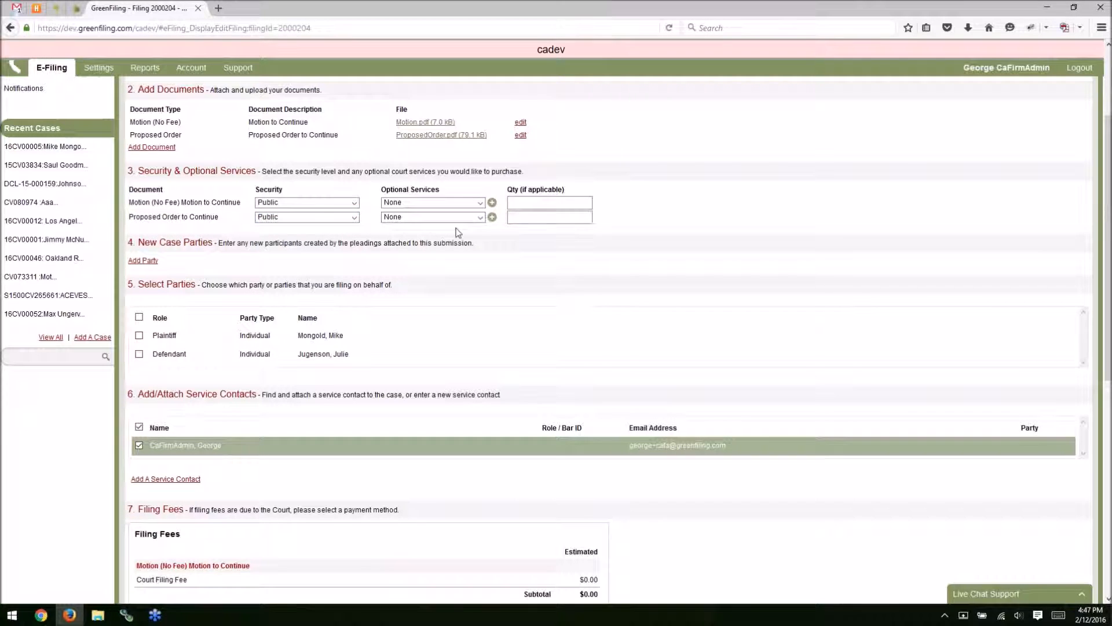
Review the motion's optional services list and leave it at None
{"action": "left_click", "coordinate": [429, 204]}
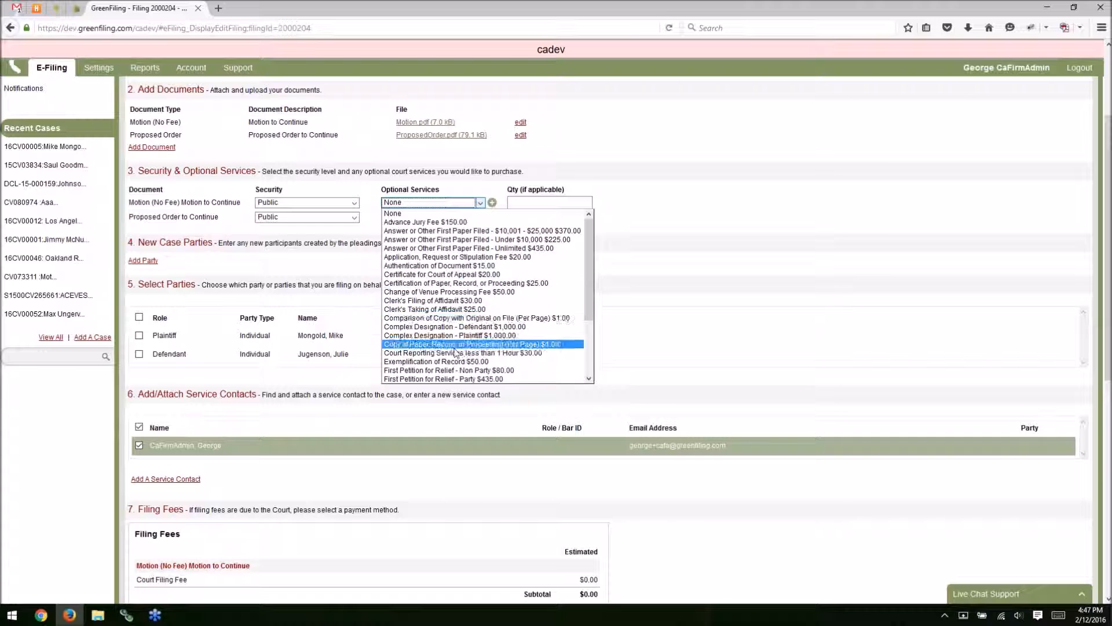
{"action": "left_click_drag", "start_coordinate": [589, 292], "coordinate": [591, 343]}
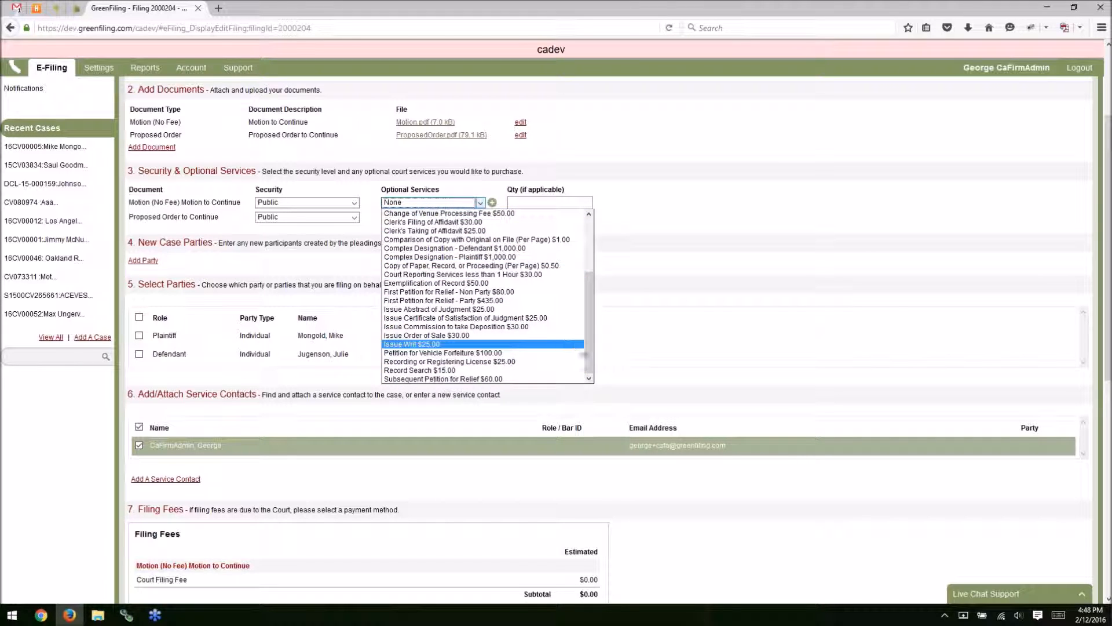
{"action": "scroll", "coordinate": [591, 356], "scroll_direction": "up", "scroll_amount": 3}
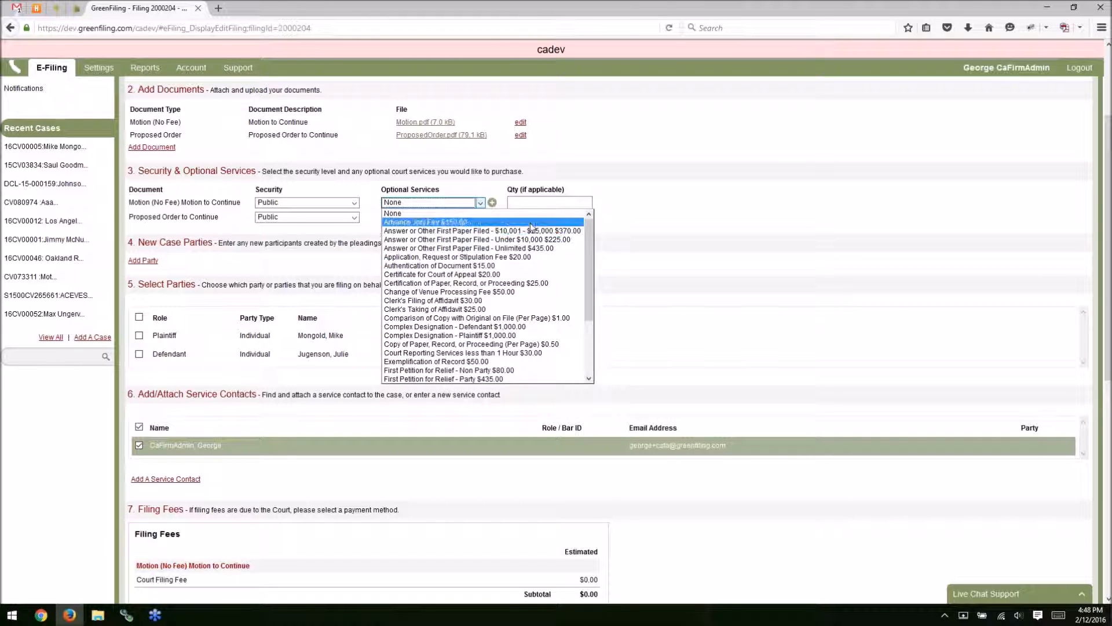
{"action": "left_click", "coordinate": [297, 152]}
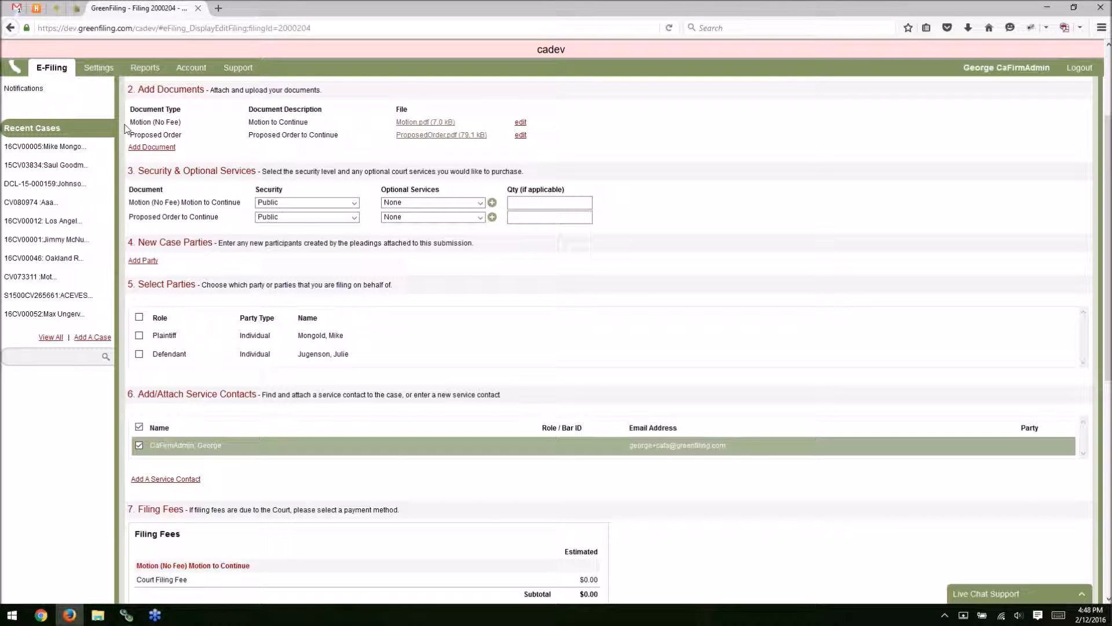
{"action": "left_click", "coordinate": [468, 203]}
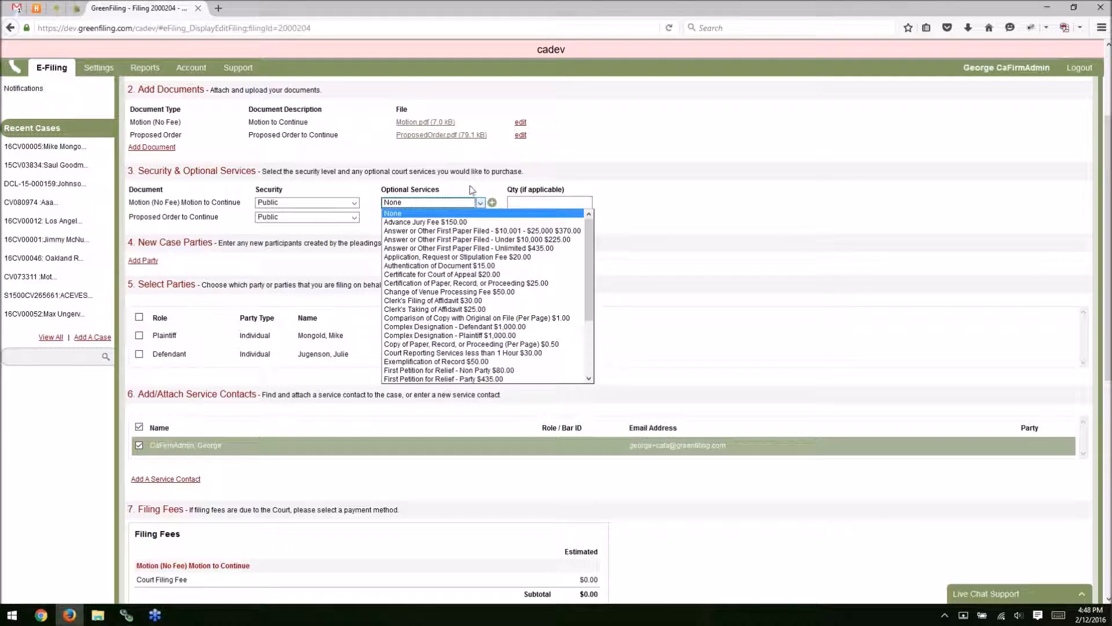
{"action": "left_click", "coordinate": [472, 191]}
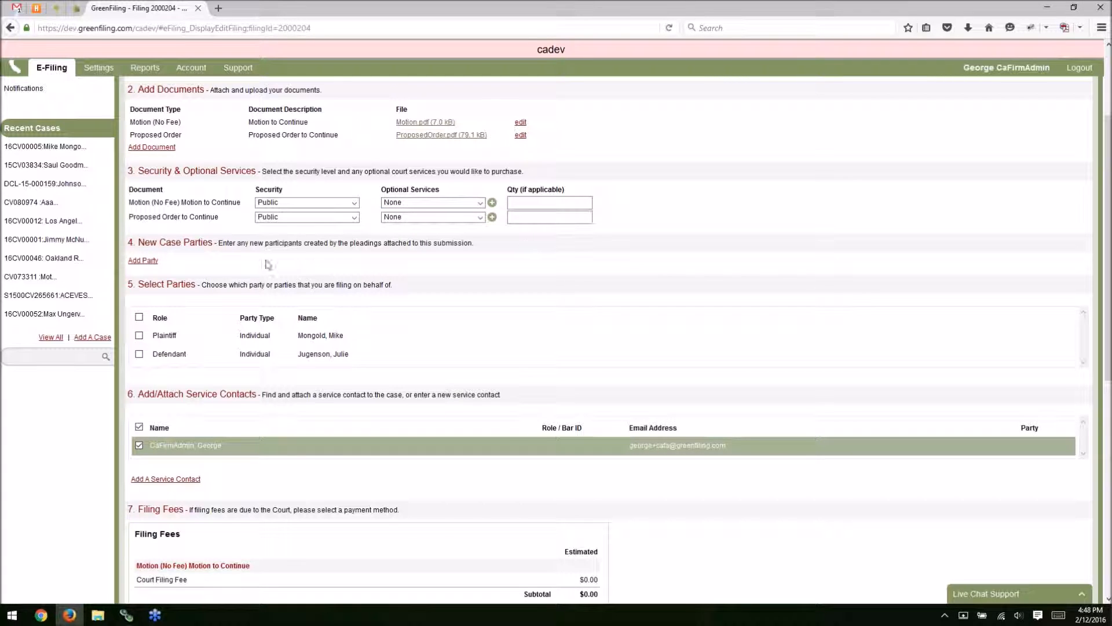
Start a new case party with role Defendant, then remove the unfinished entry
{"action": "left_click", "coordinate": [139, 261]}
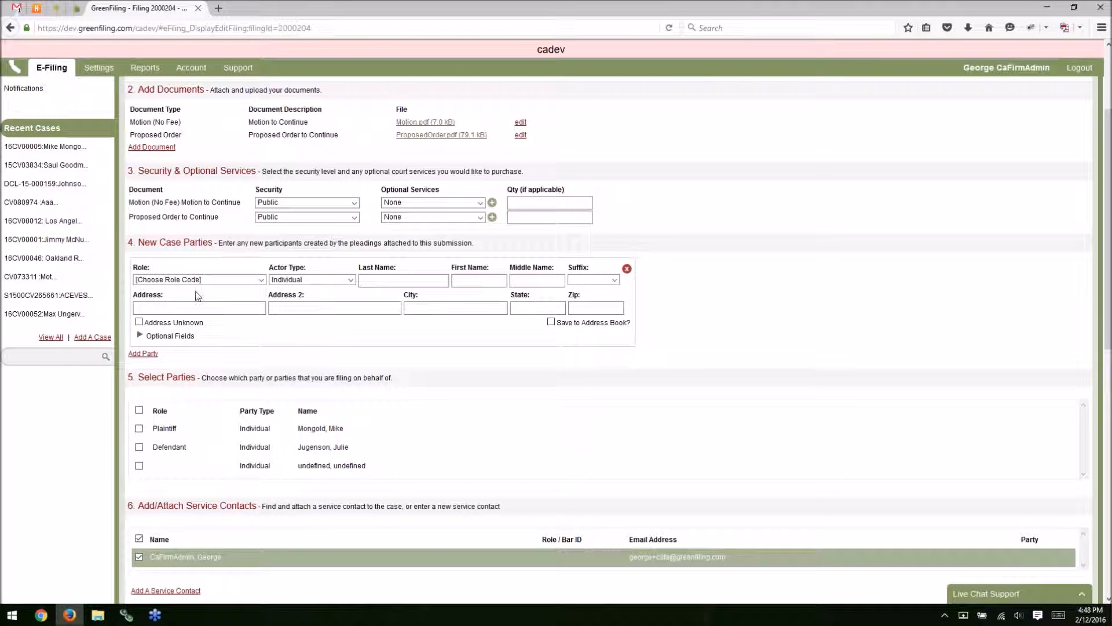
{"action": "left_click", "coordinate": [212, 281]}
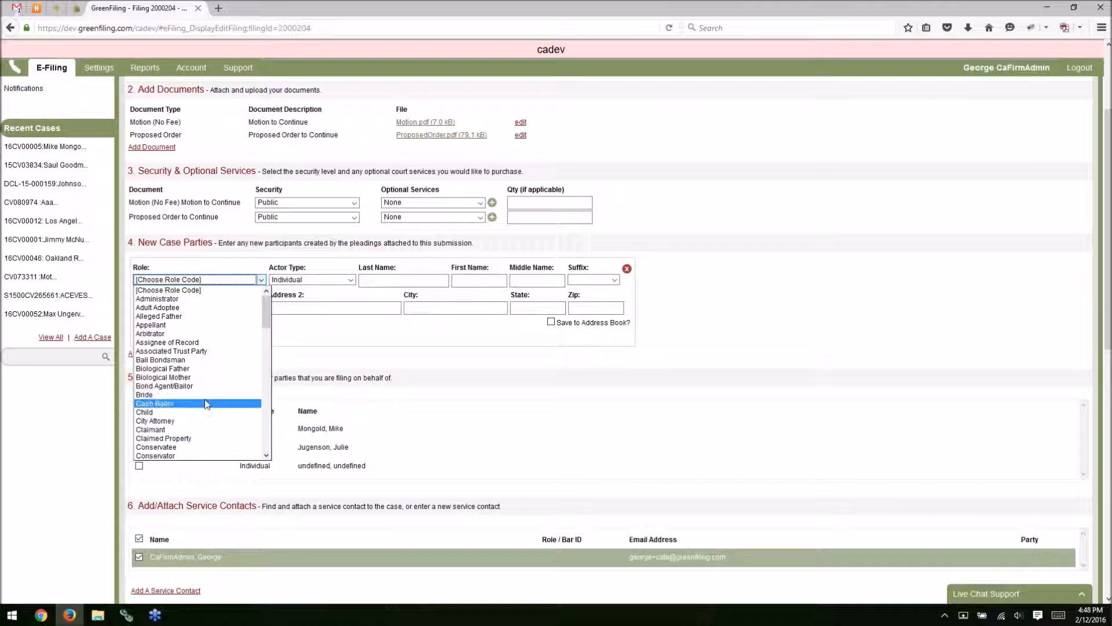
{"action": "scroll", "coordinate": [204, 411], "scroll_direction": "down", "scroll_amount": 6}
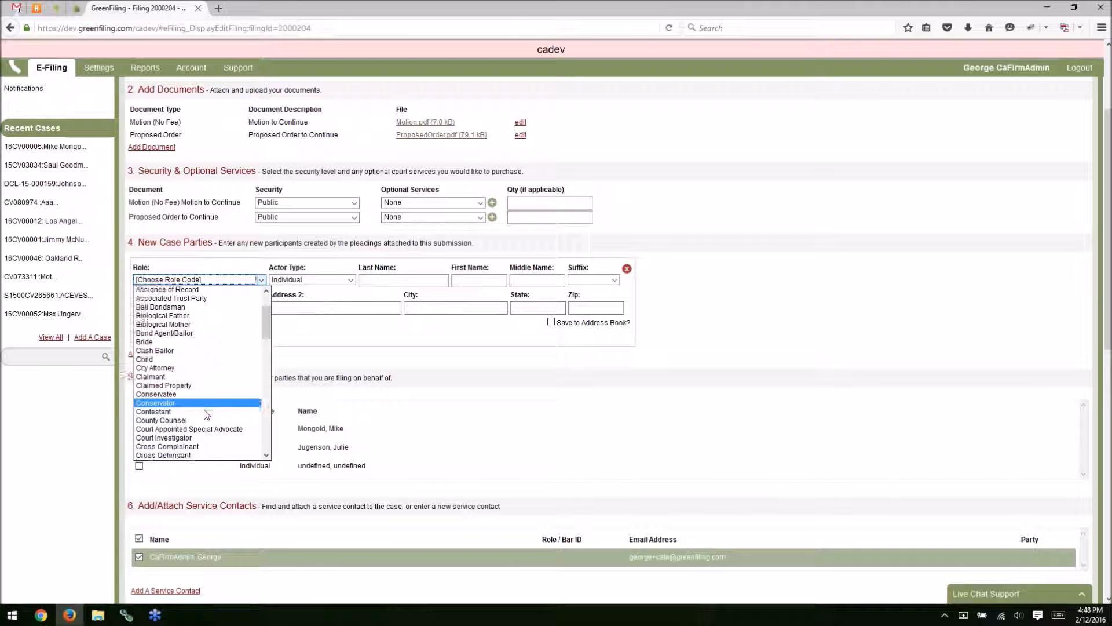
{"action": "left_click", "coordinate": [203, 386]}
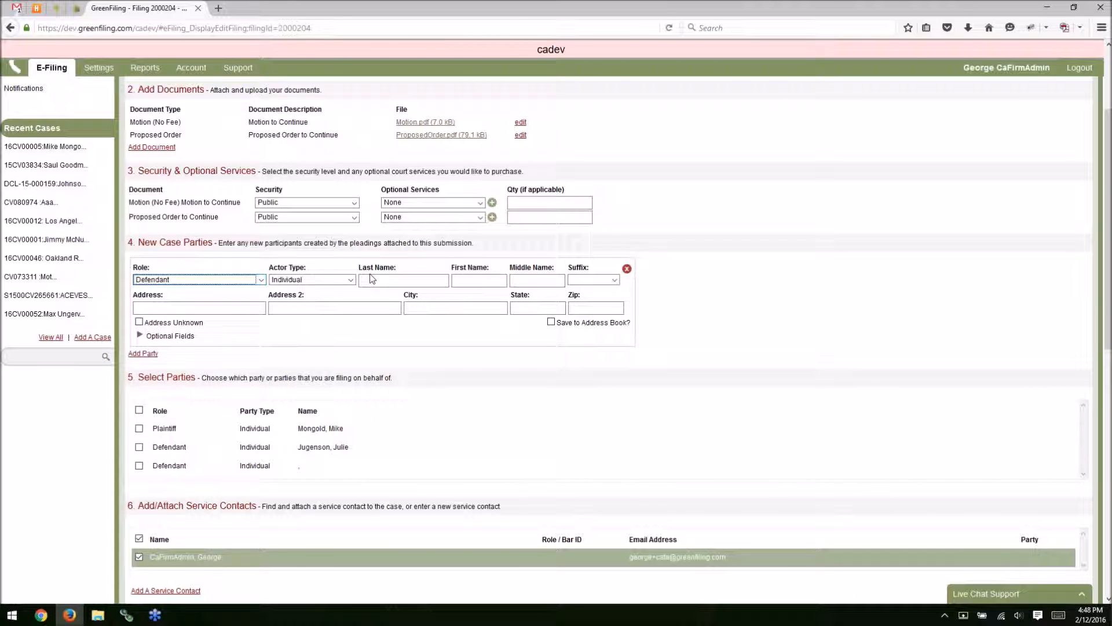
{"action": "left_click", "coordinate": [388, 278]}
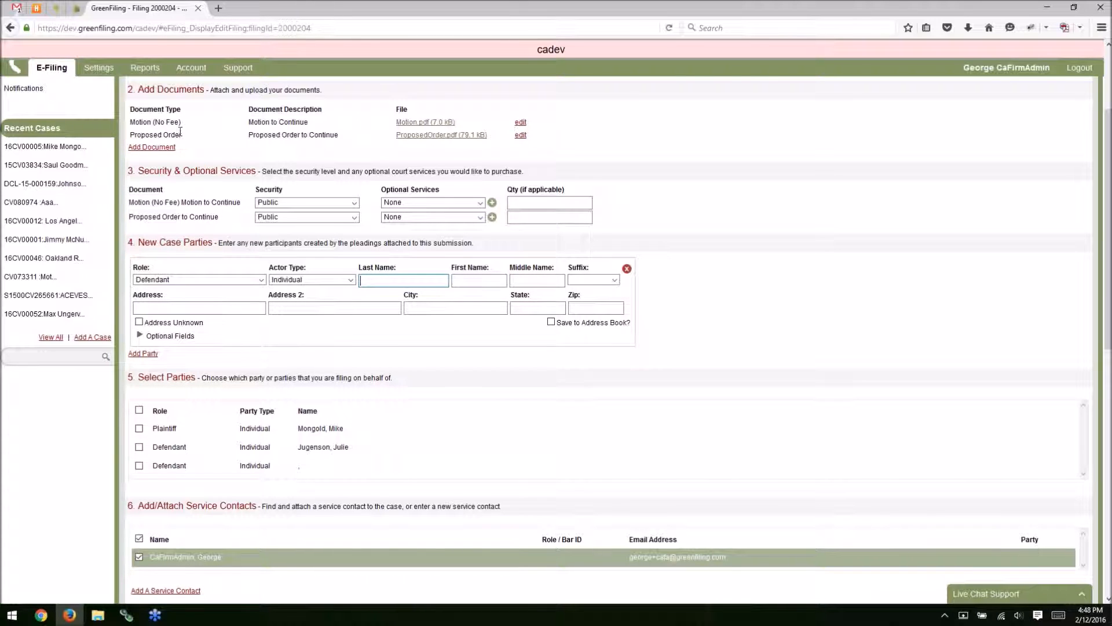
{"action": "left_click", "coordinate": [628, 270]}
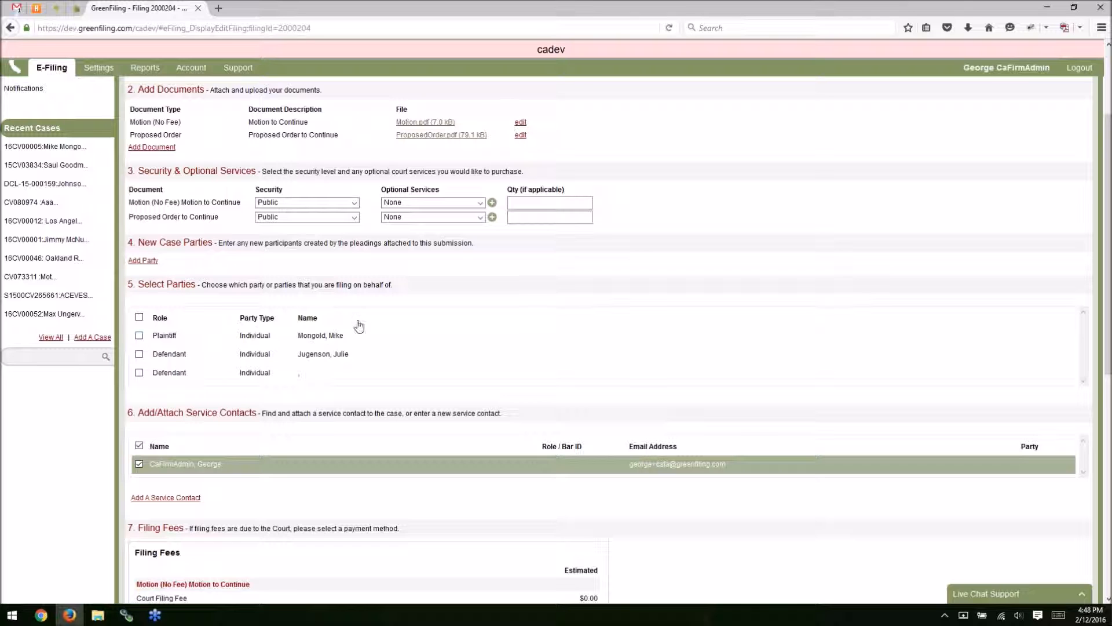
Mark the Plaintiff as the filing party and view the $5.18 fee total
{"action": "left_click", "coordinate": [139, 336]}
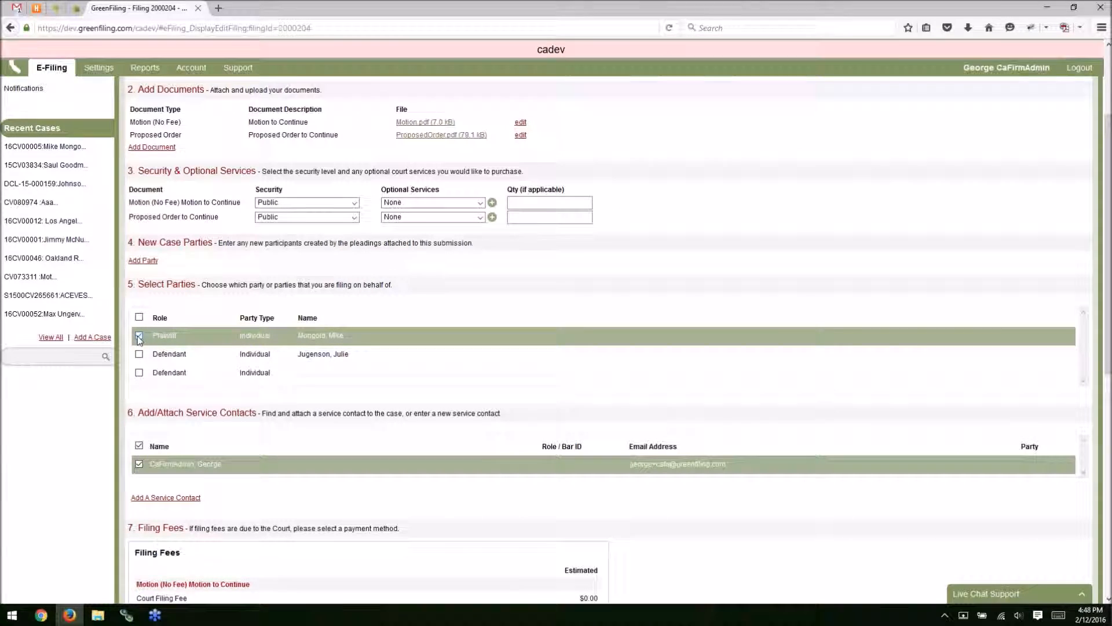
{"action": "scroll", "coordinate": [278, 296], "scroll_direction": "down", "scroll_amount": 3}
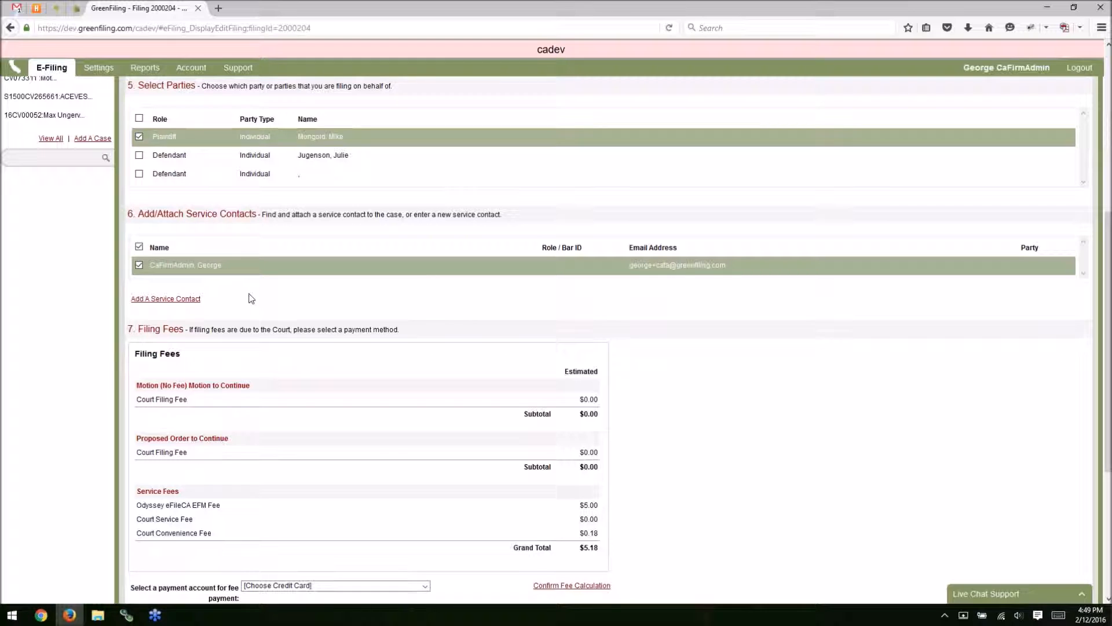
Attach two more firm contacts for service, unticking the admin contact already attached
{"action": "left_click", "coordinate": [174, 300]}
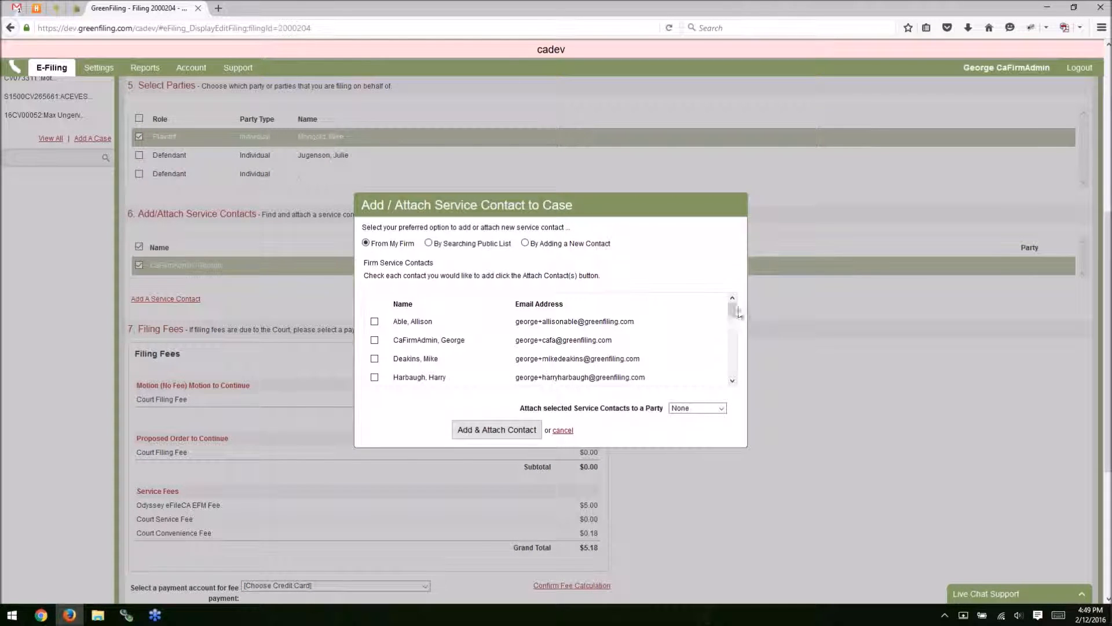
{"action": "mouse_move", "coordinate": [732, 308]}
{"action": "left_mouse_down"}
{"action": "mouse_move", "coordinate": [735, 382]}
{"action": "mouse_move", "coordinate": [732, 287]}
{"action": "left_mouse_up"}
{"action": "scroll", "coordinate": [386, 347], "scroll_direction": "down", "scroll_amount": 1}
{"action": "scroll", "coordinate": [383, 336], "scroll_direction": "up", "scroll_amount": 1}
{"action": "left_click", "coordinate": [374, 321]}
{"action": "left_click", "coordinate": [374, 339]}
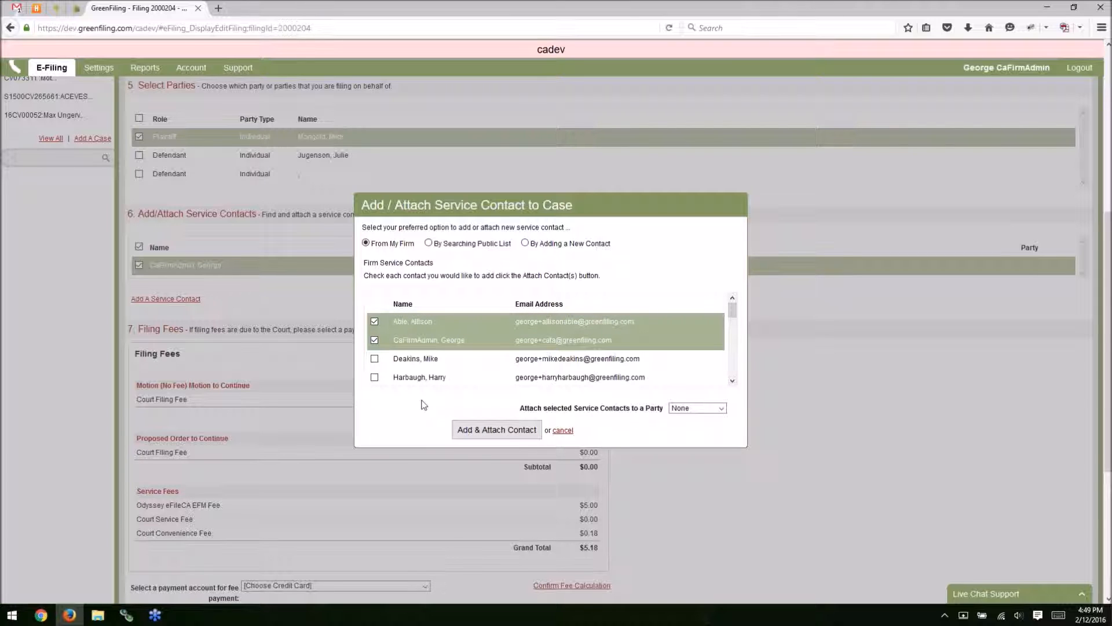
{"action": "left_click", "coordinate": [374, 341]}
{"action": "left_click", "coordinate": [375, 358]}
{"action": "left_click", "coordinate": [472, 431]}
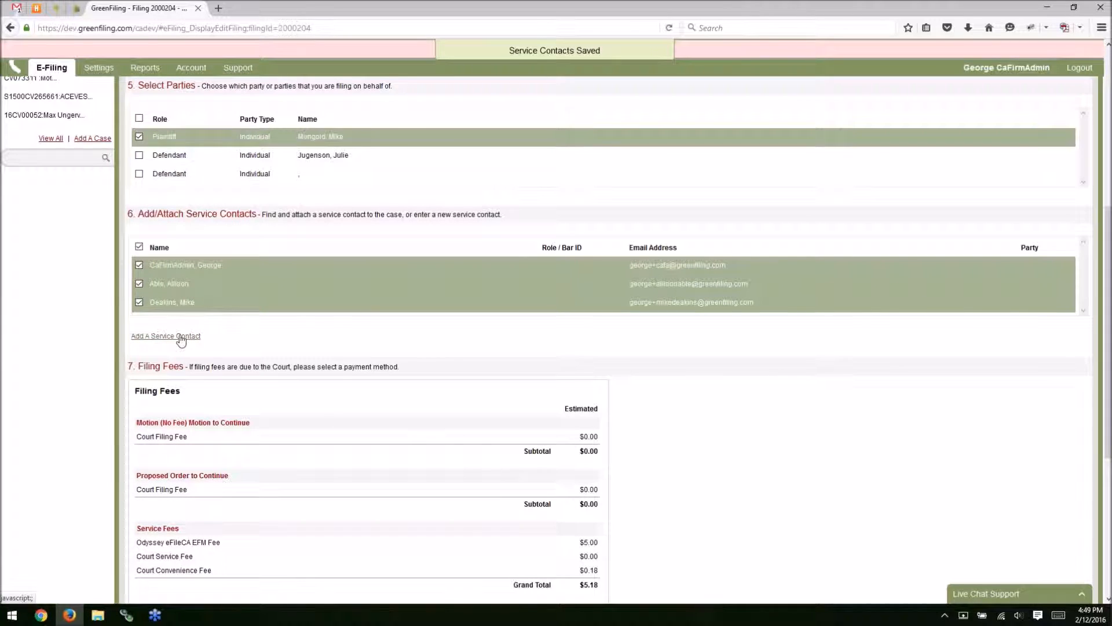
{"action": "left_click", "coordinate": [176, 336]}
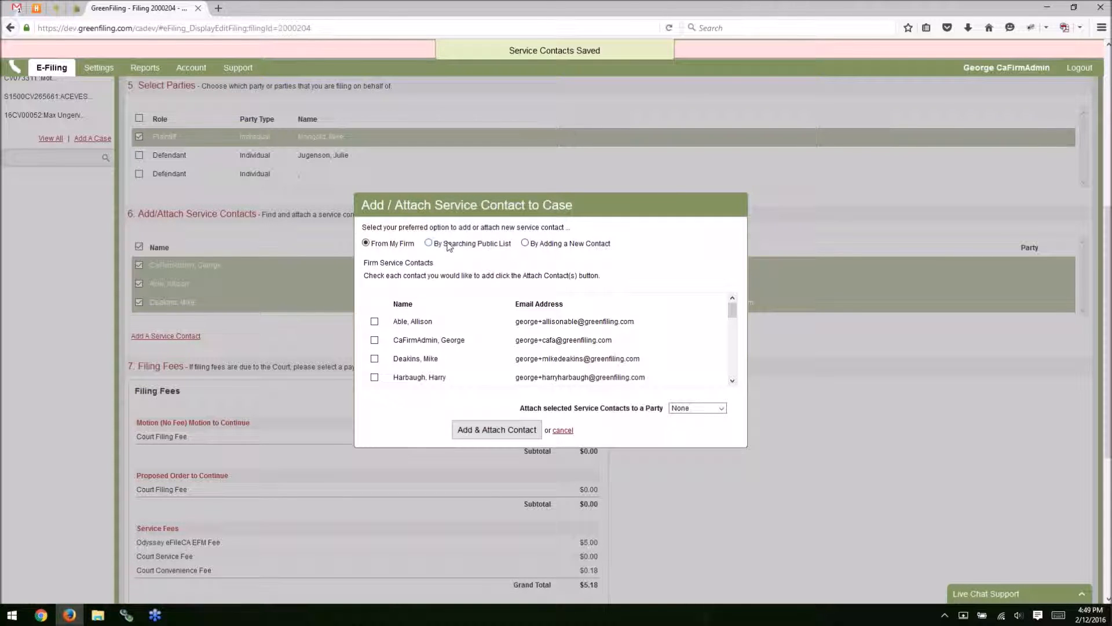
Search the public contact list by first name and attach the matching contact for service
{"action": "left_click", "coordinate": [449, 246]}
{"action": "left_click", "coordinate": [478, 308]}
{"action": "type", "text": "George"}
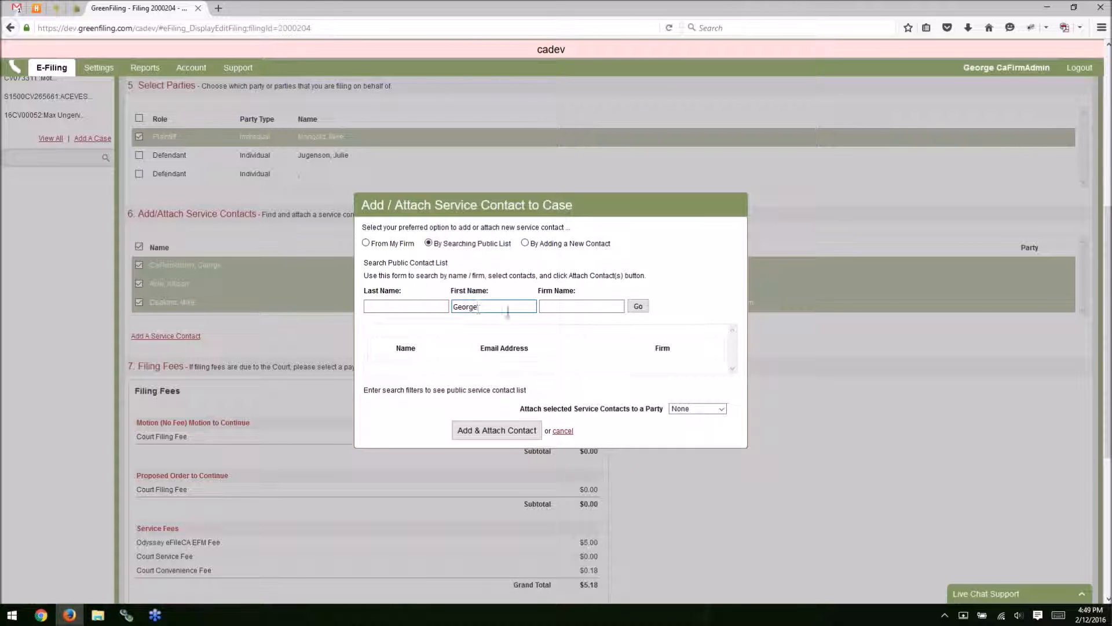
{"action": "key", "text": "Tab"}
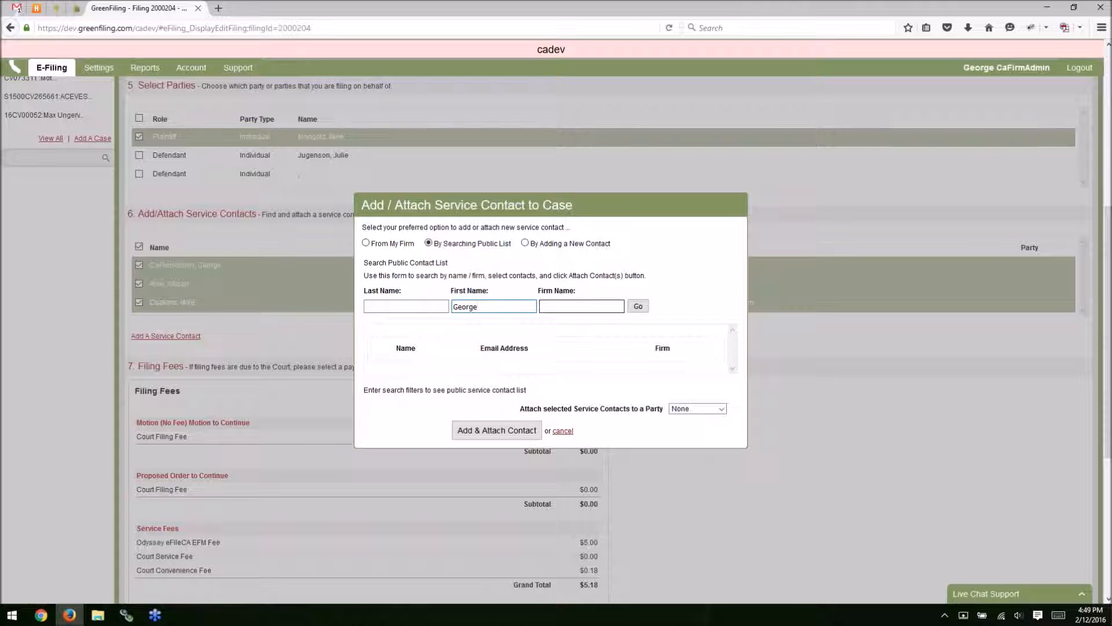
{"action": "key", "text": "Tab"}
{"action": "key", "text": "Return"}
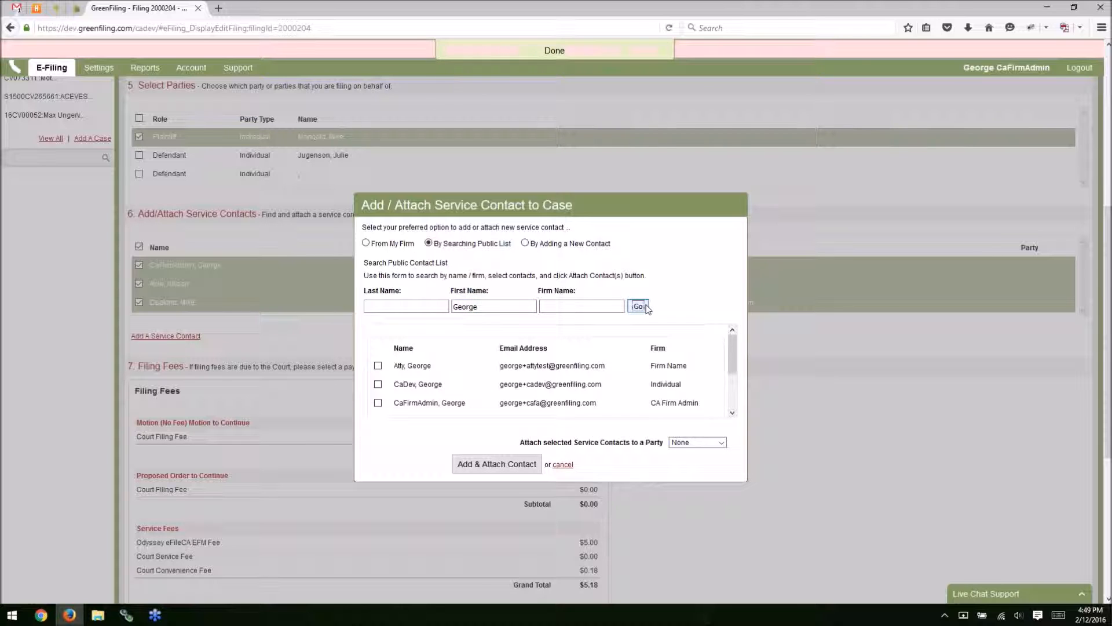
{"action": "scroll", "coordinate": [470, 368], "scroll_direction": "down", "scroll_amount": 3}
{"action": "scroll", "coordinate": [471, 369], "scroll_direction": "up", "scroll_amount": 1}
{"action": "scroll", "coordinate": [471, 370], "scroll_direction": "up", "scroll_amount": 1}
{"action": "scroll", "coordinate": [466, 371], "scroll_direction": "down", "scroll_amount": 1}
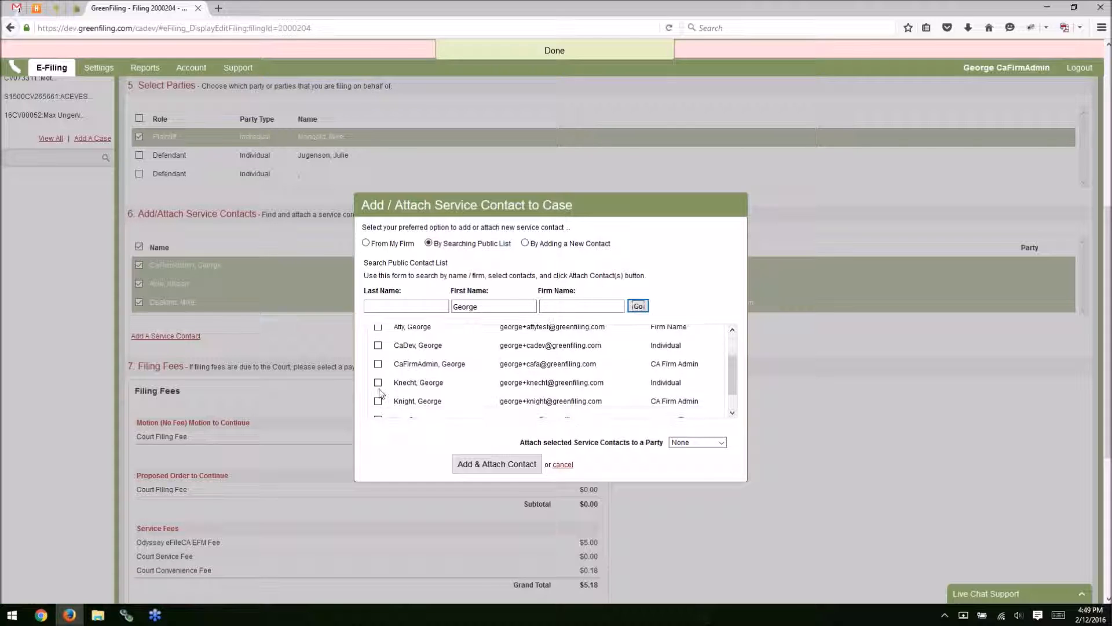
{"action": "left_click", "coordinate": [378, 383]}
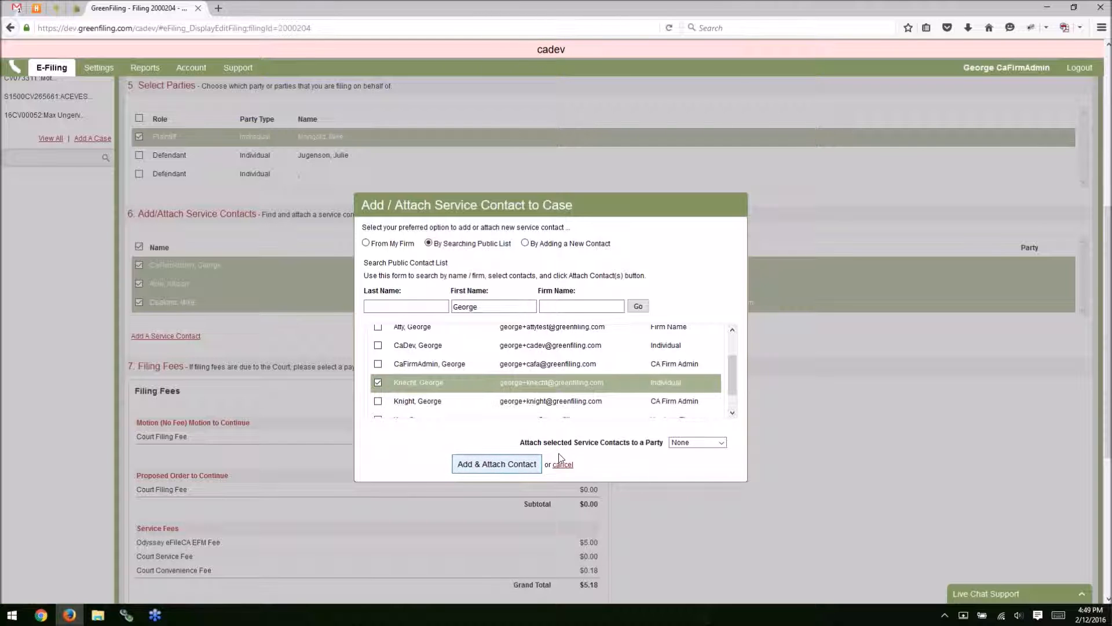
{"action": "left_click", "coordinate": [502, 465]}
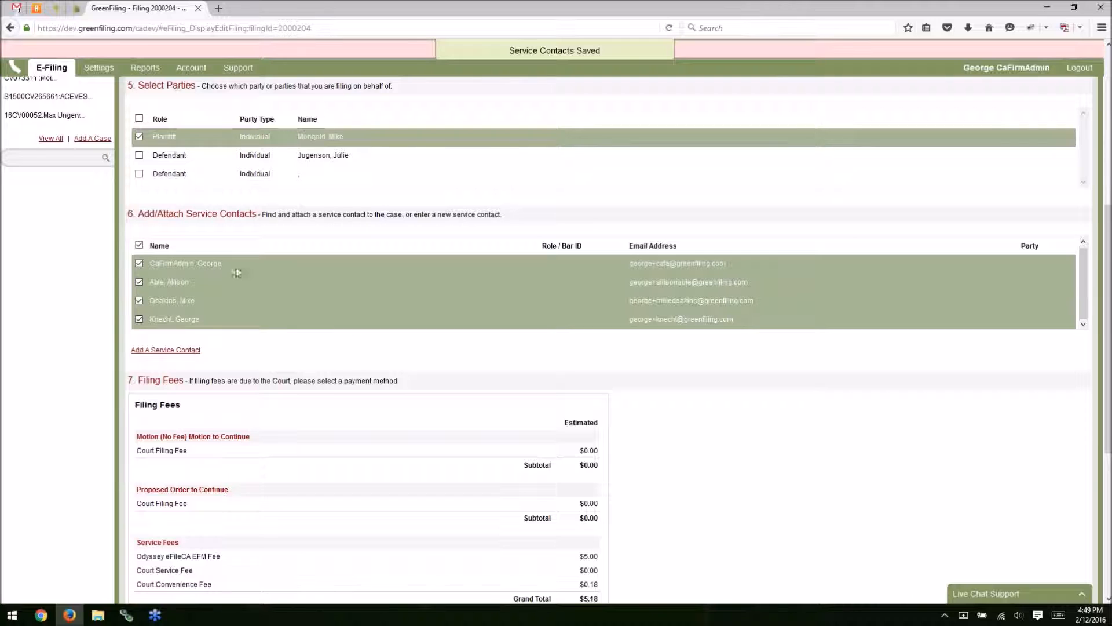
{"action": "left_click", "coordinate": [171, 351]}
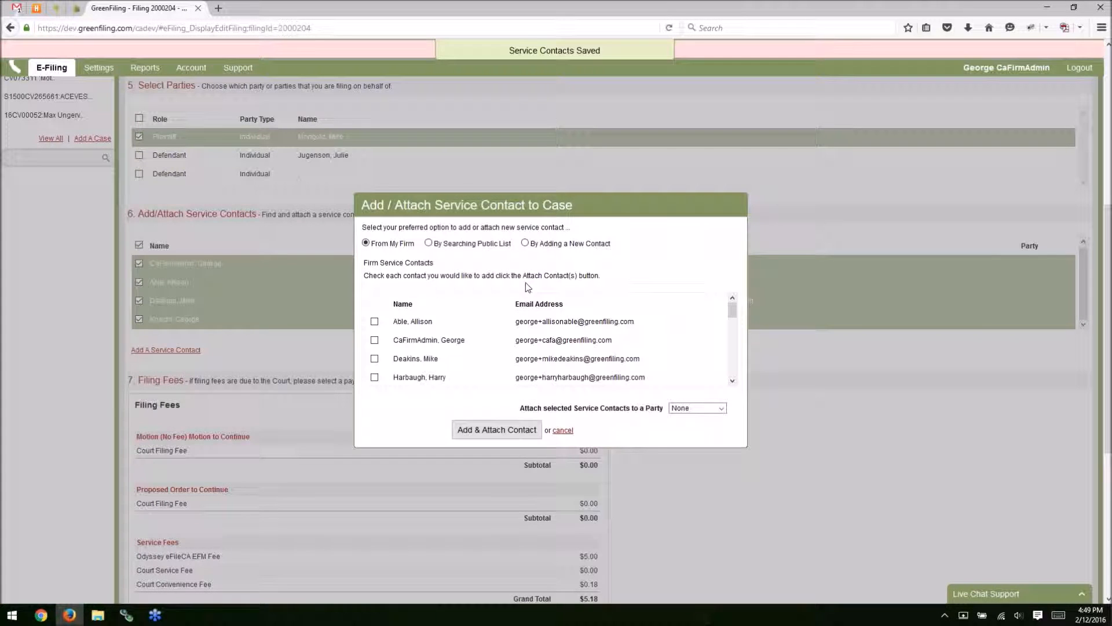
{"action": "left_click", "coordinate": [536, 246]}
{"action": "left_click", "coordinate": [419, 307]}
{"action": "key", "text": "Tab"}
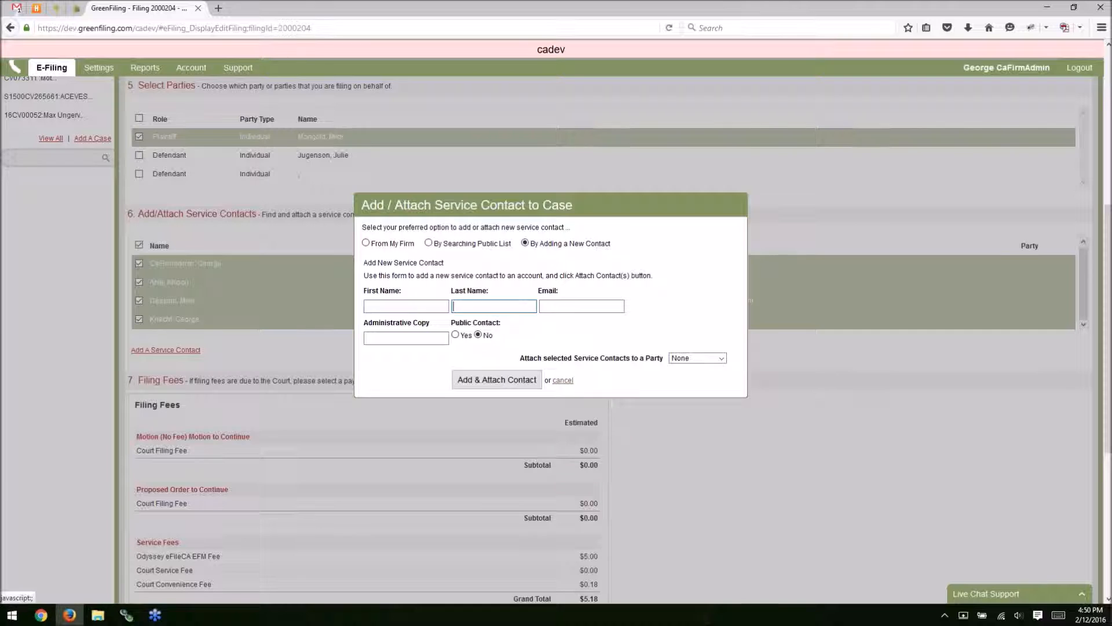
{"action": "left_click", "coordinate": [565, 382]}
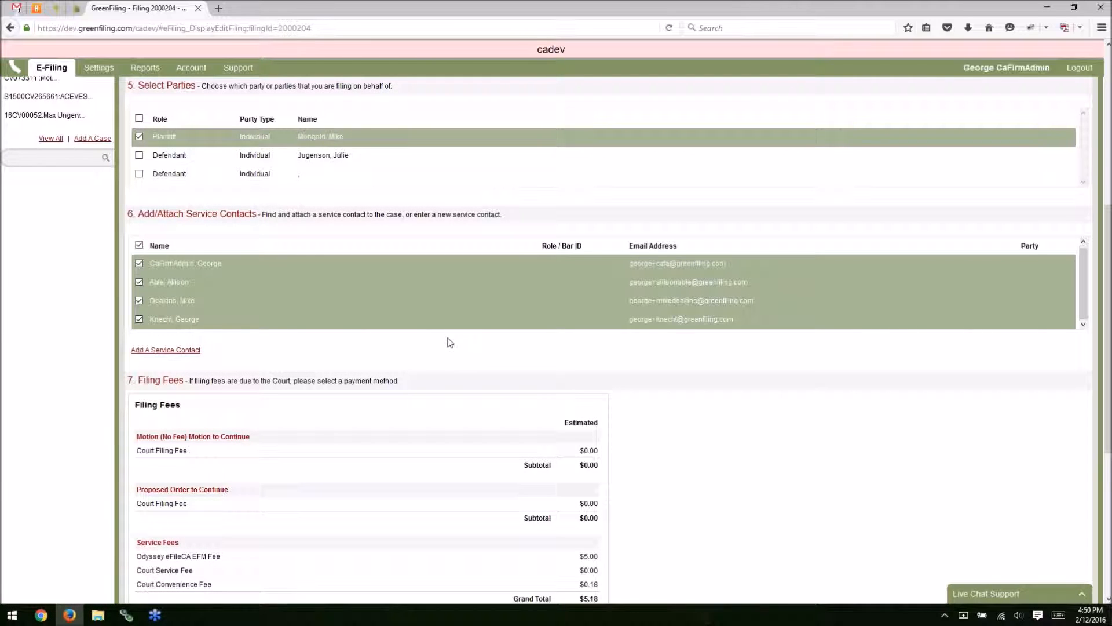
{"action": "scroll", "coordinate": [448, 341], "scroll_direction": "down", "scroll_amount": 3}
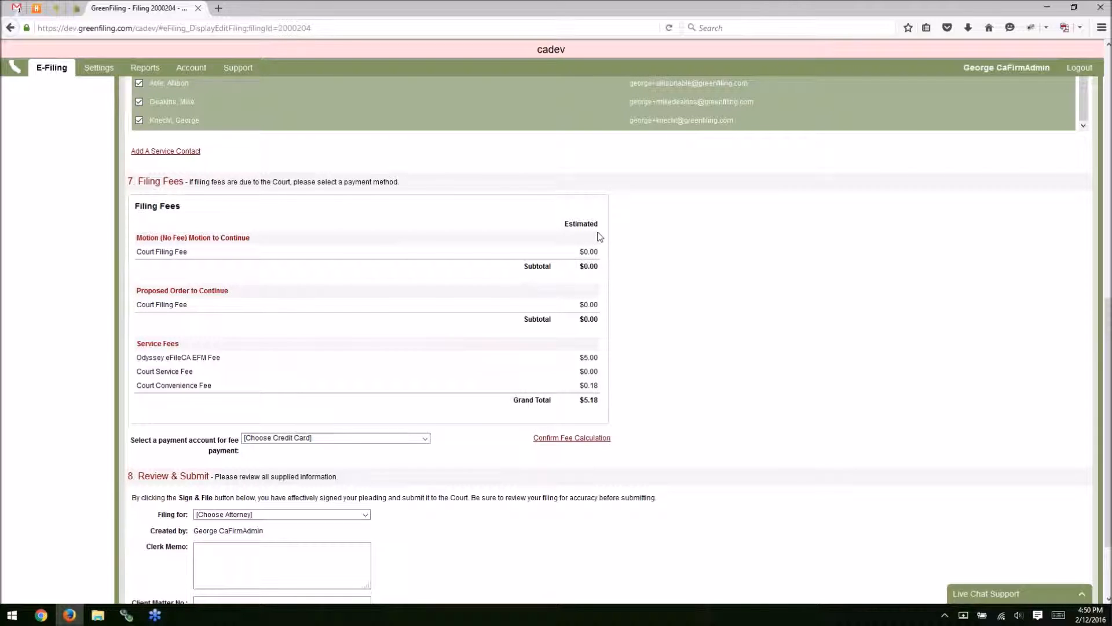
Choose the Chase Mastercard card as the payment account for the $5.18 fees
{"action": "left_click_drag", "start_coordinate": [579, 253], "coordinate": [593, 251]}
{"action": "left_click_drag", "start_coordinate": [598, 305], "coordinate": [581, 306]}
{"action": "scroll", "coordinate": [347, 312], "scroll_direction": "down", "scroll_amount": 2}
{"action": "left_click", "coordinate": [181, 290]}
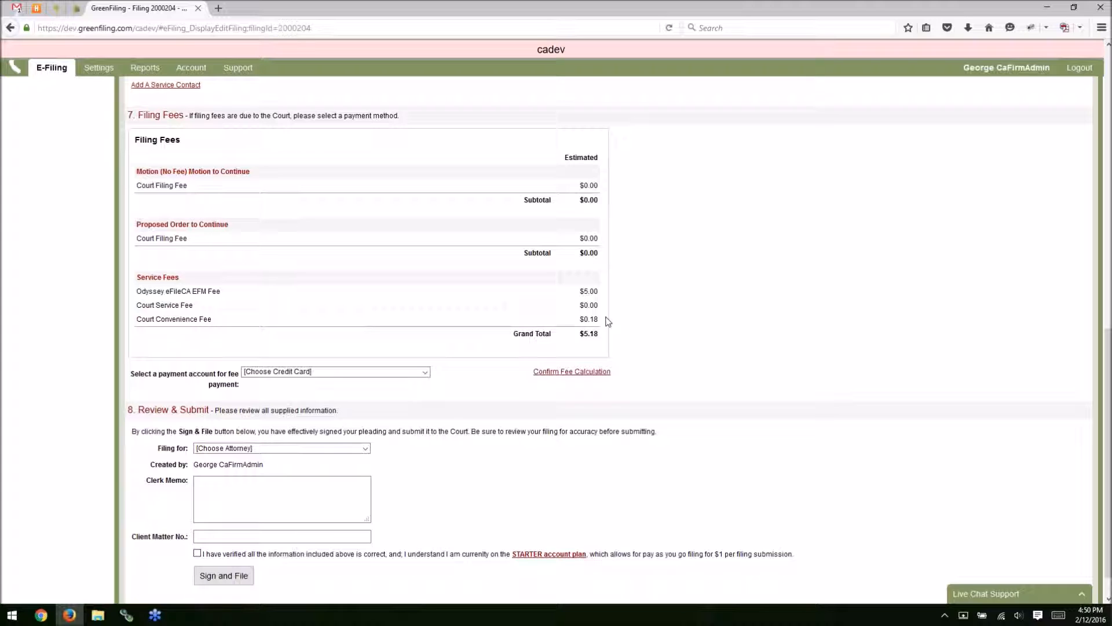
{"action": "left_click", "coordinate": [329, 372]}
{"action": "left_click", "coordinate": [328, 391]}
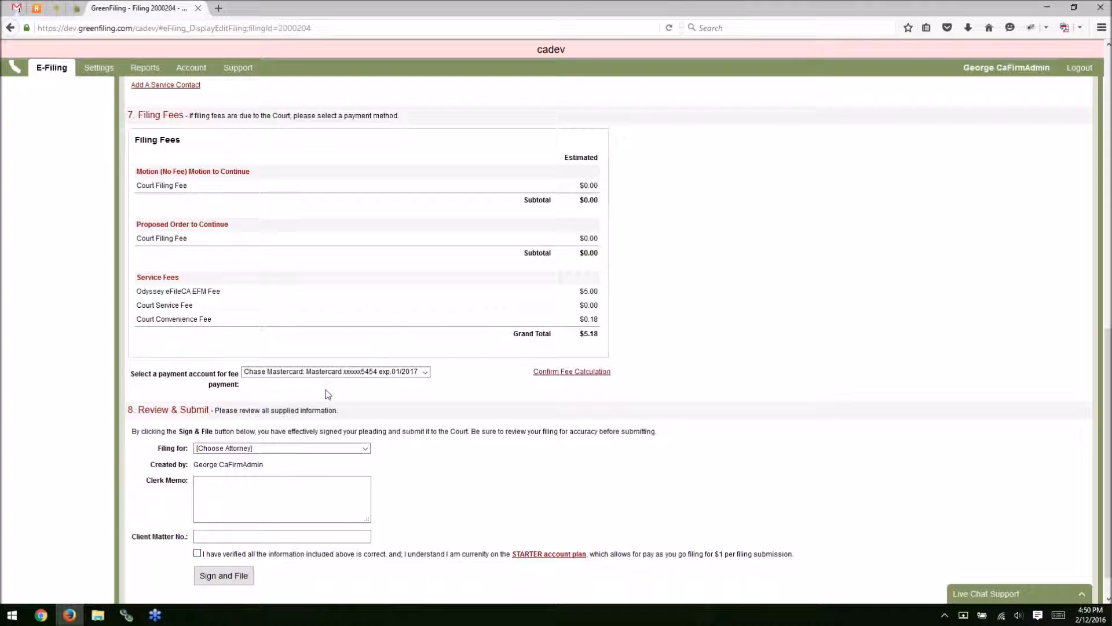
{"action": "left_click", "coordinate": [326, 375]}
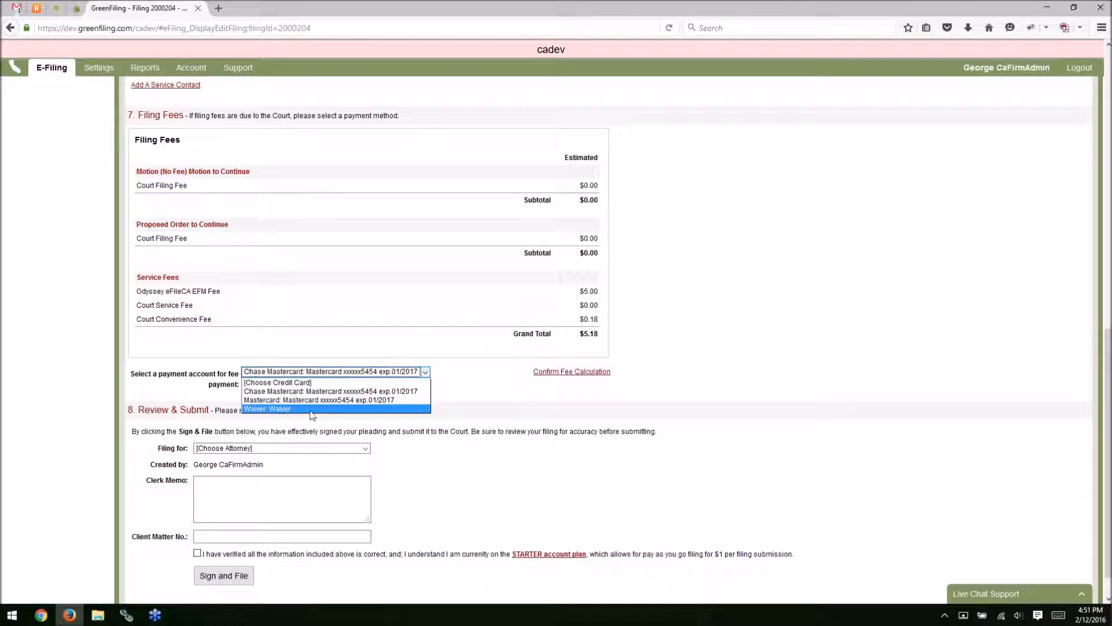
{"action": "left_click", "coordinate": [316, 395]}
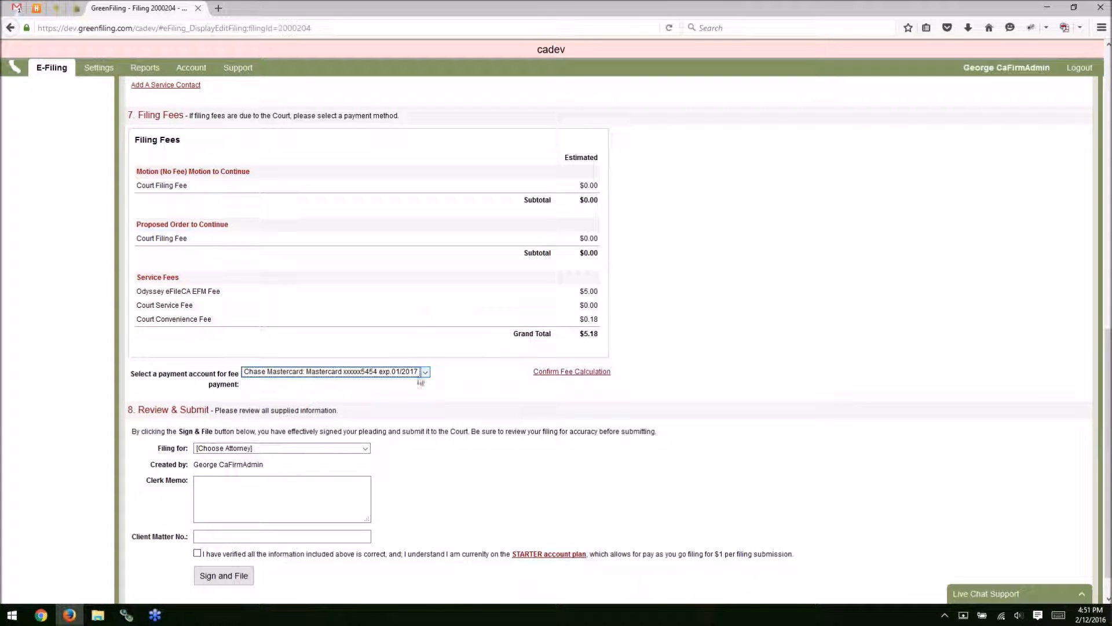
{"action": "scroll", "coordinate": [458, 374], "scroll_direction": "down", "scroll_amount": 2}
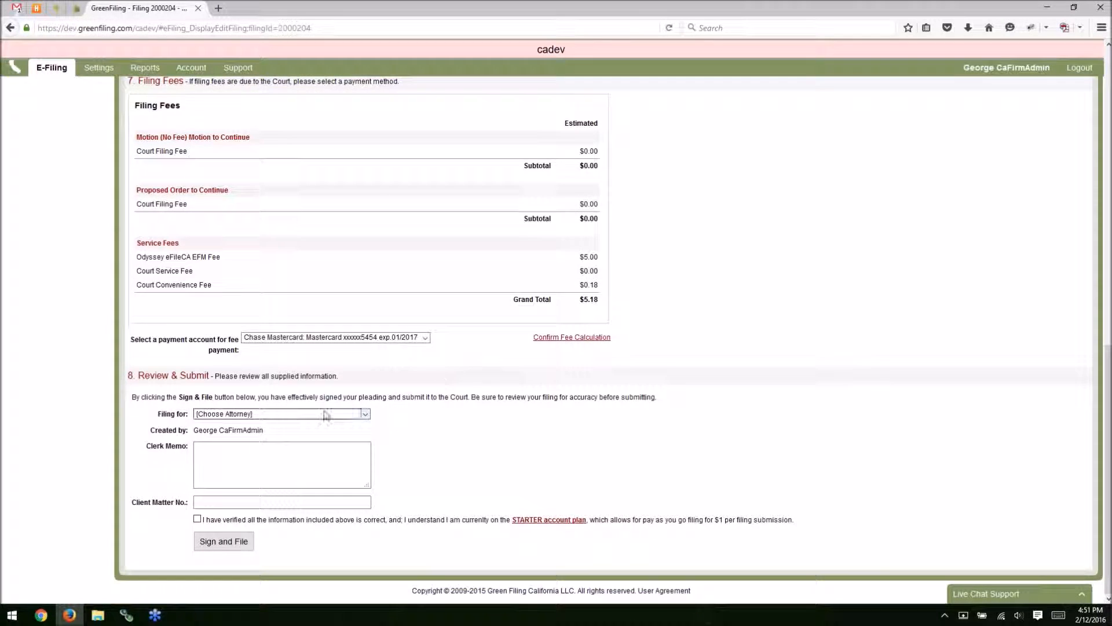
Choose the filing attorney and add the clerk memo 'Type a note to the Court clerk.'
{"action": "left_click", "coordinate": [321, 413]}
{"action": "left_click", "coordinate": [272, 442]}
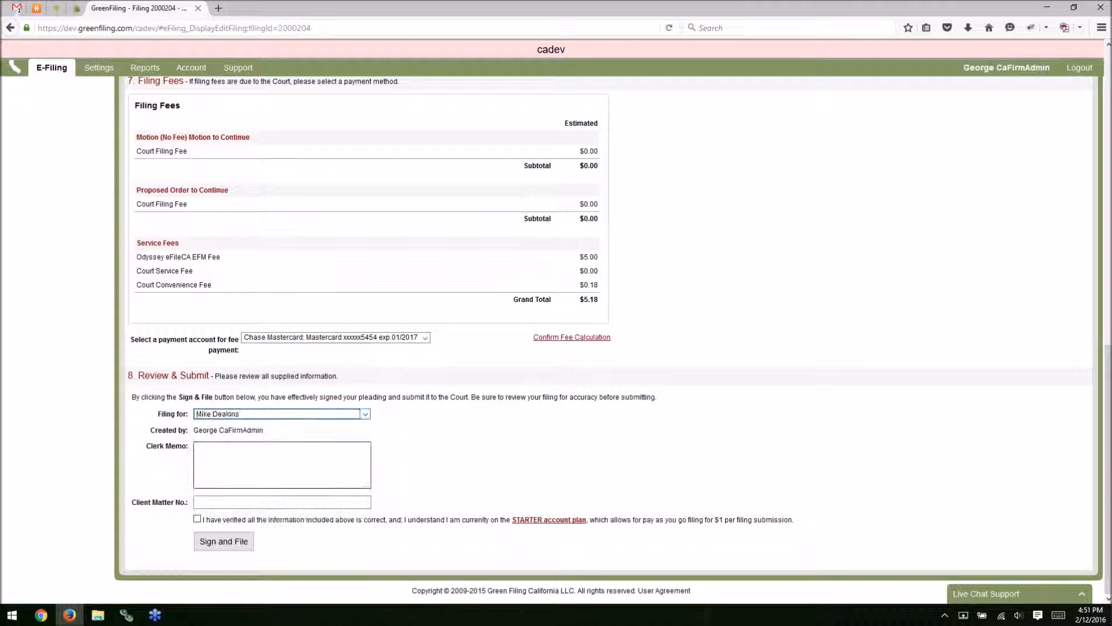
{"action": "left_click", "coordinate": [263, 454]}
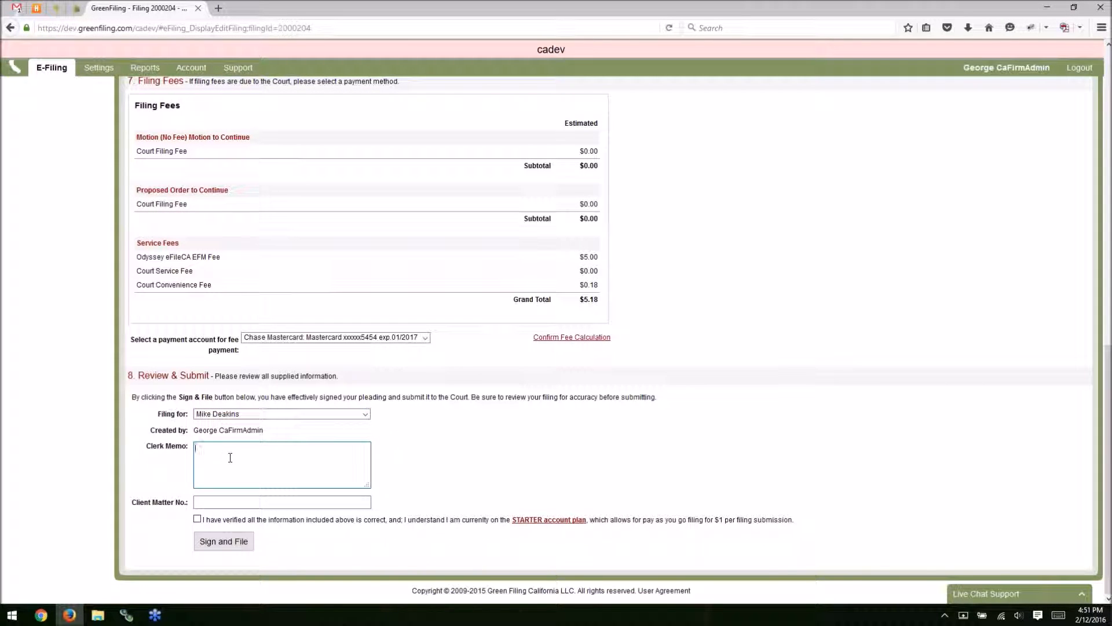
{"action": "type", "text": "Type a note to the Court clerk."}
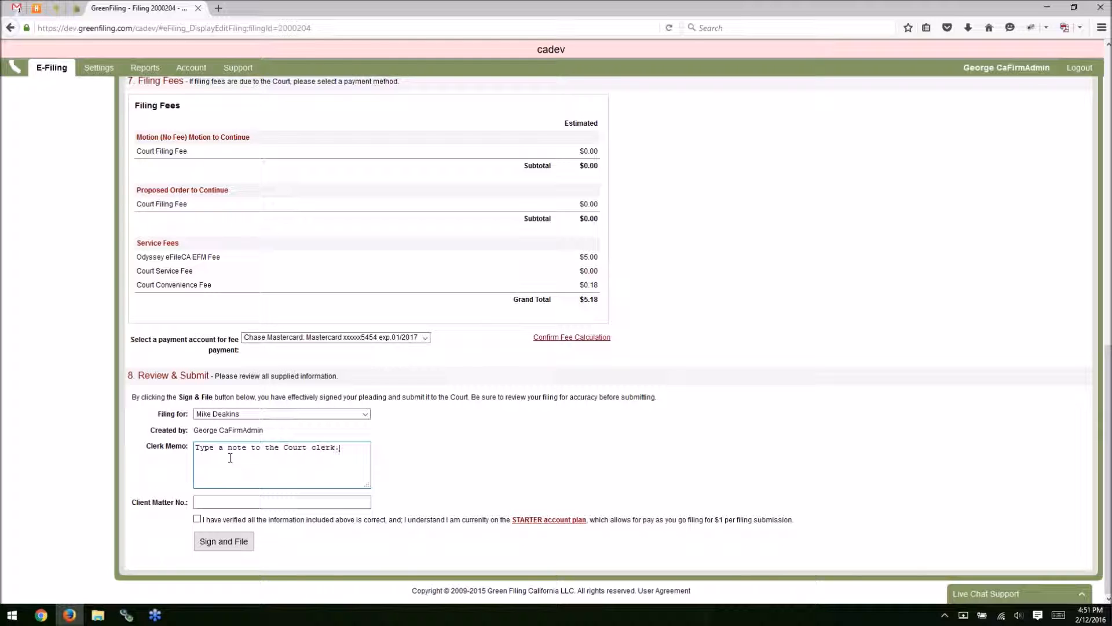
Enter the client matter number, confirm the information is verified, and Sign and File
{"action": "left_click", "coordinate": [224, 502]}
{"action": "type", "text": "23423423"}
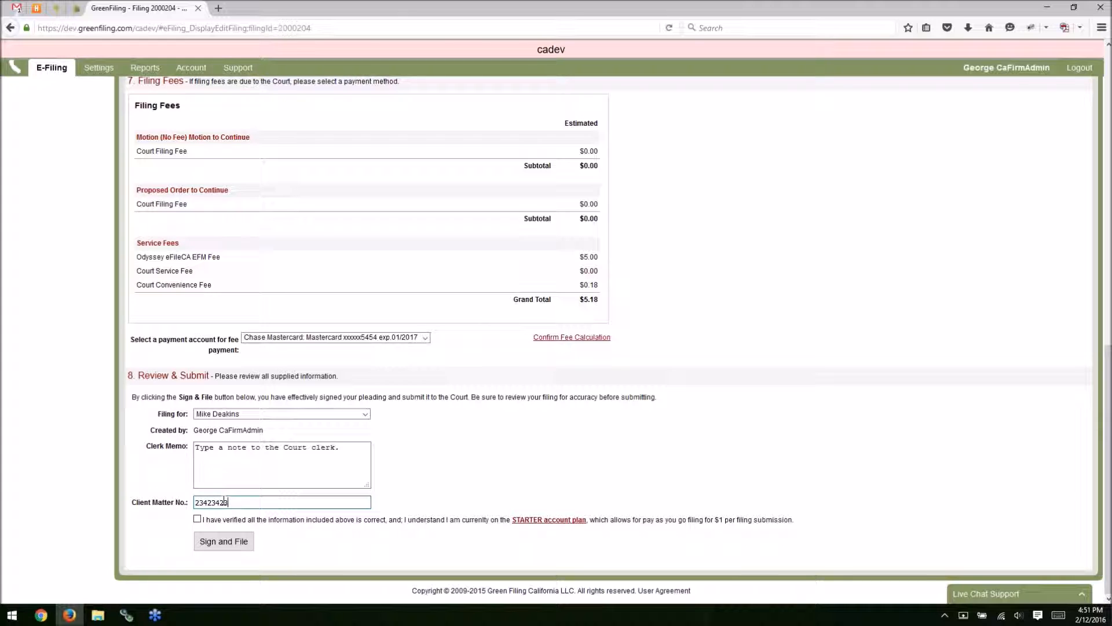
{"action": "left_click", "coordinate": [280, 525]}
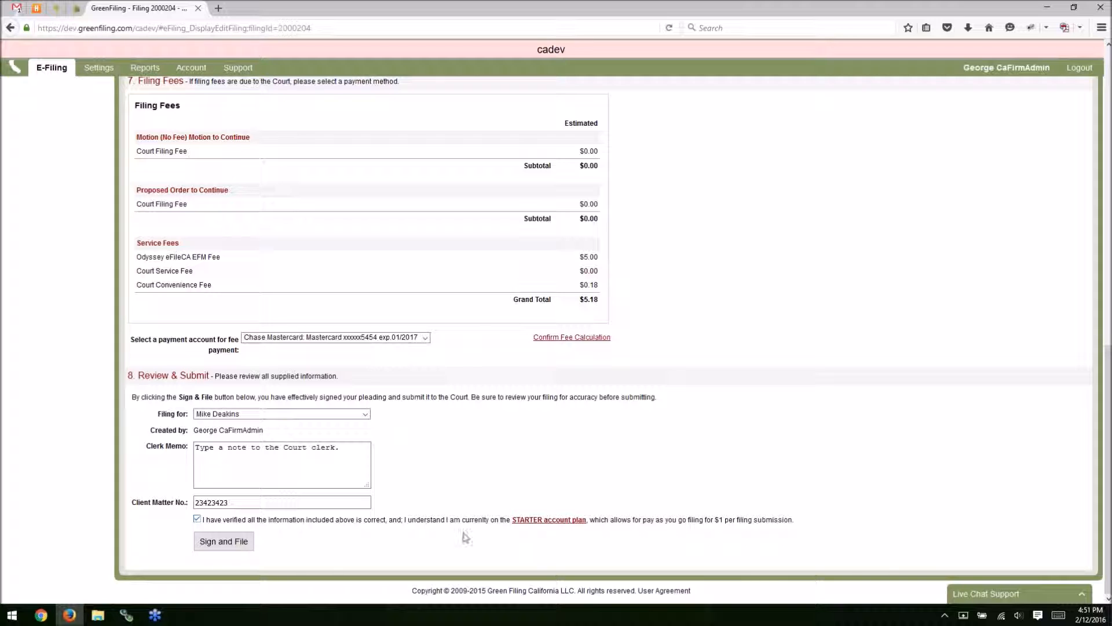
{"action": "left_click", "coordinate": [226, 545]}
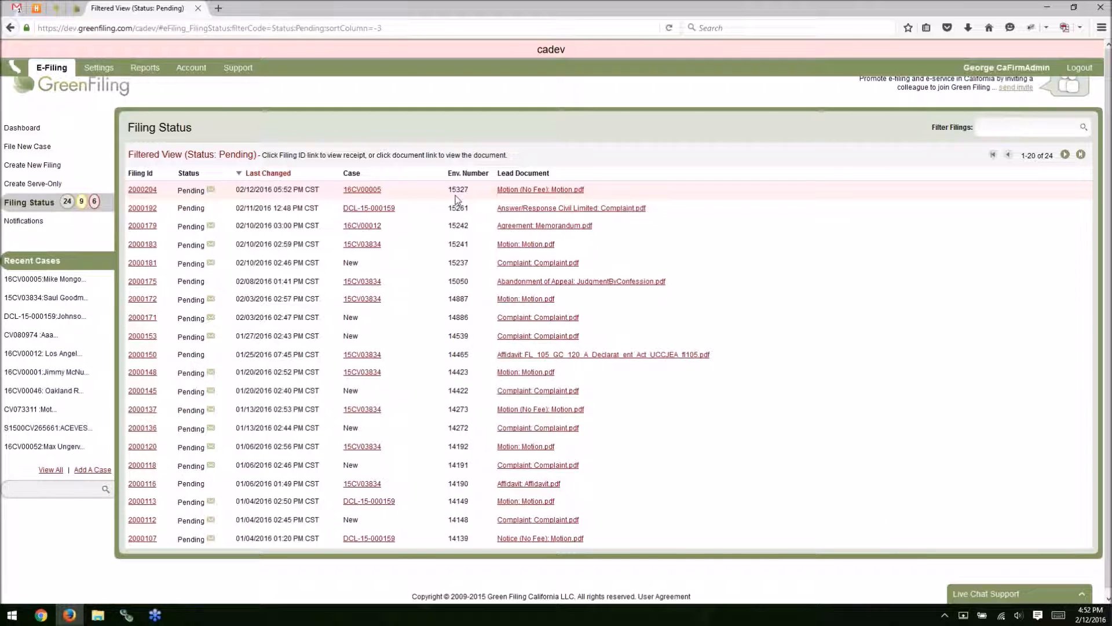
Open envelope 15327, the pending filing 2000204 for case 16CV00005, in Filing Status
{"action": "double_click", "coordinate": [455, 196]}
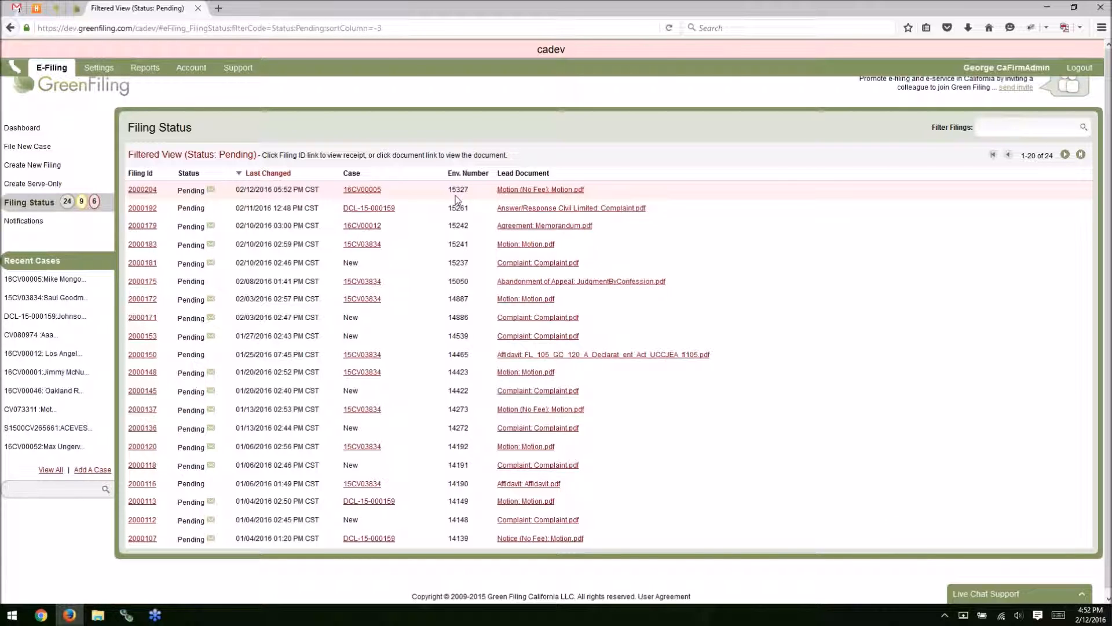